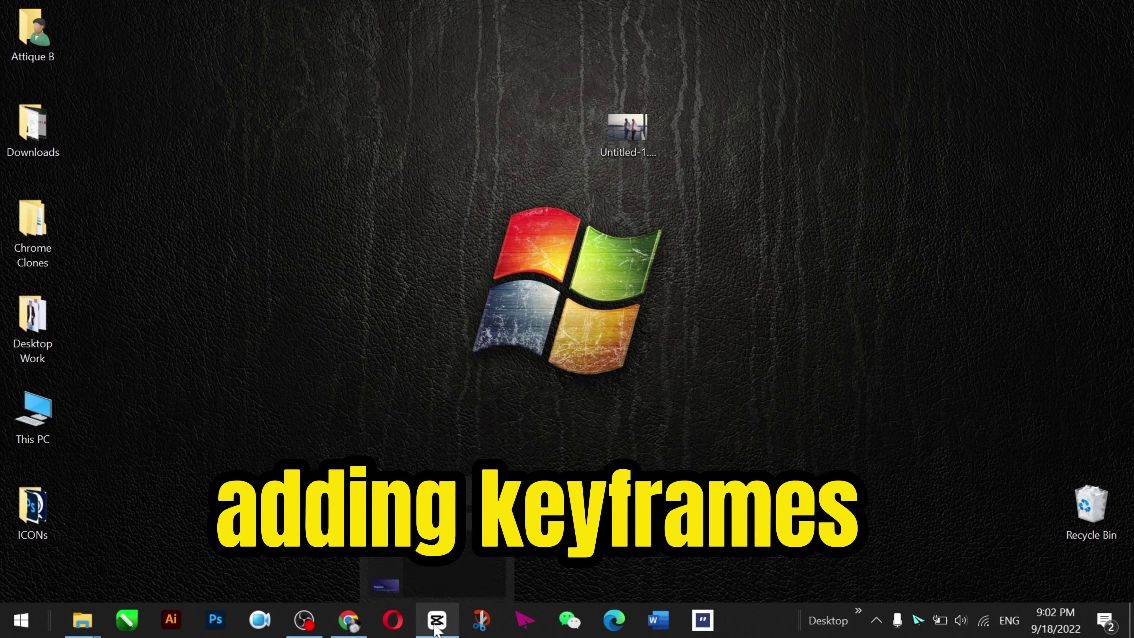
Step: Change the default text to 'Hello' and duplicate the Hello clip onto a second track
click(436, 631)
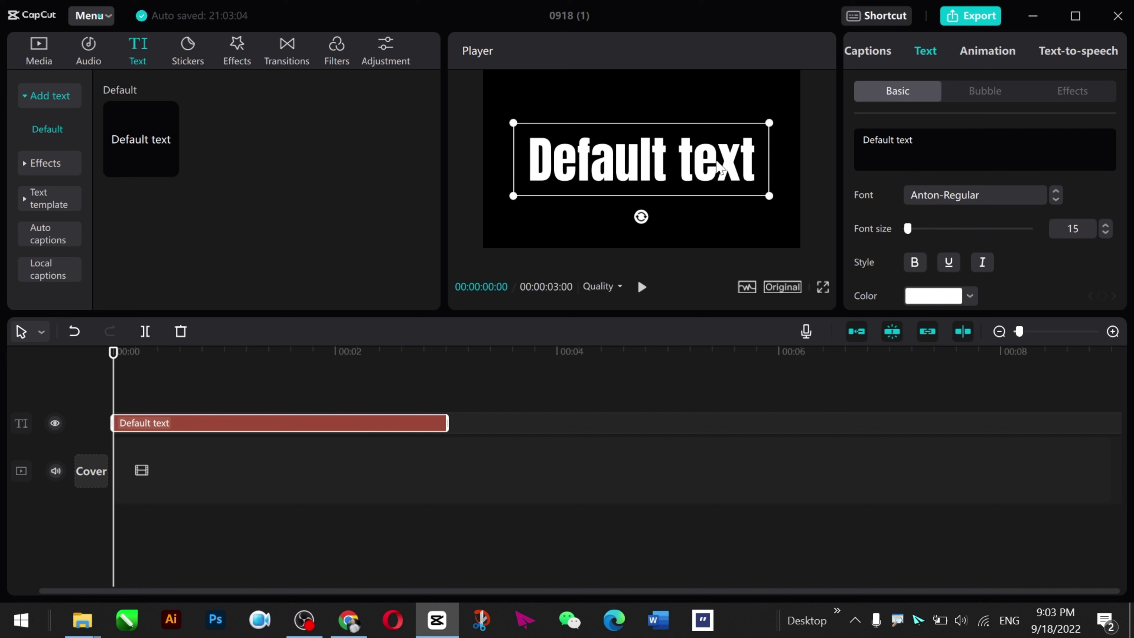
double_click(719, 167)
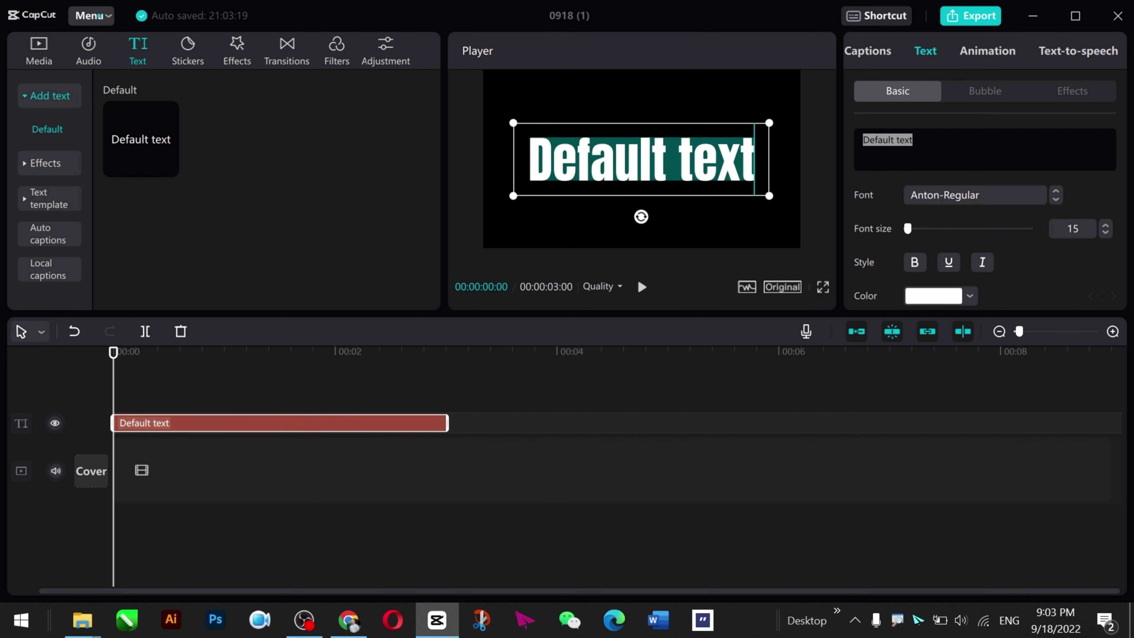
text(Hello)
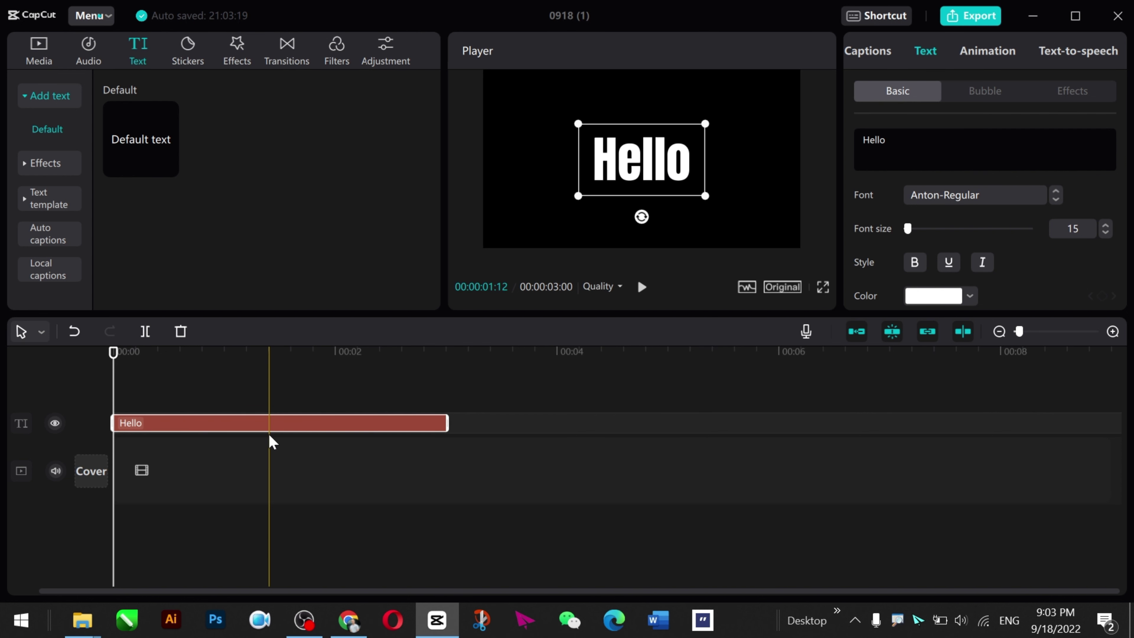
key(ctrl+c)
key(ctrl+v)
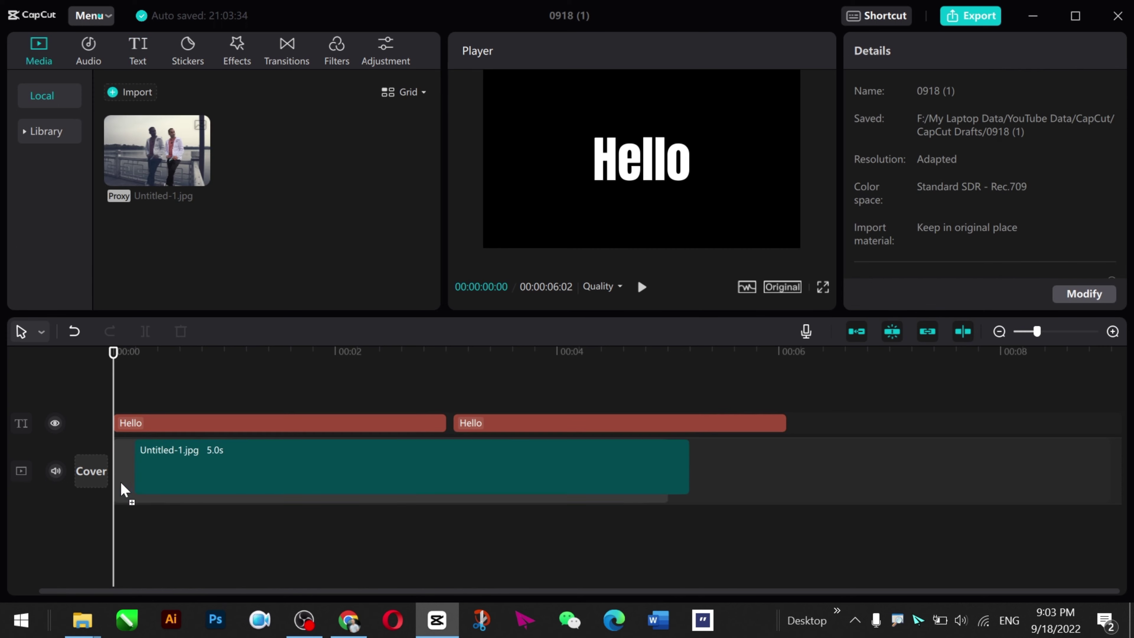
Step: Place the two-men photo on the main track, reposition Hello and give it the yellow outlined style
drag(122, 487, 120, 473)
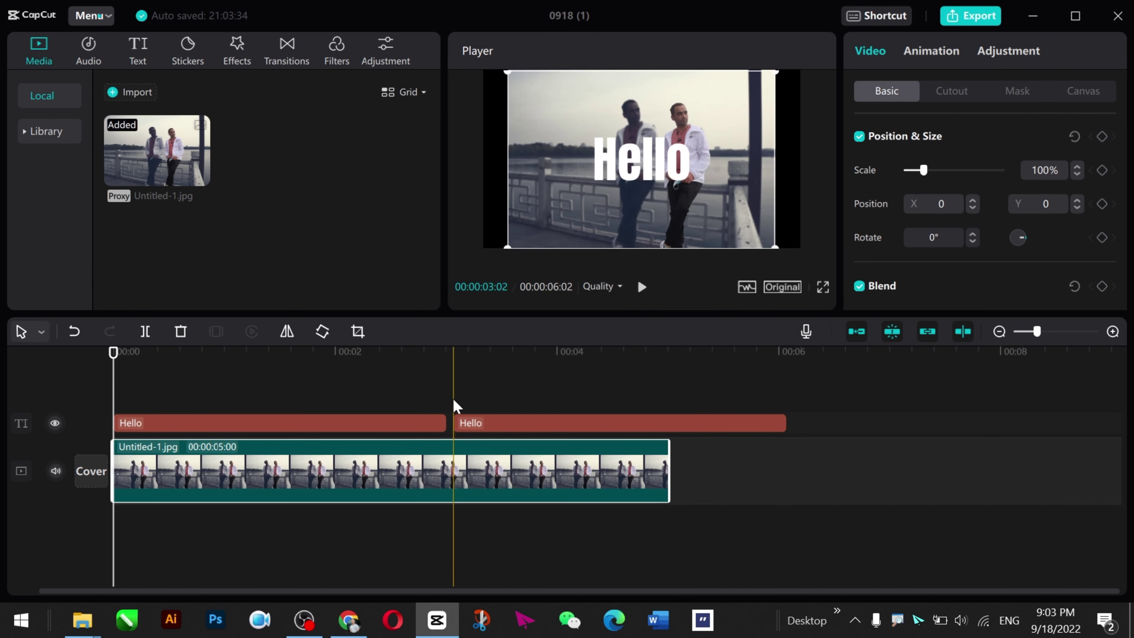
drag(652, 165, 642, 187)
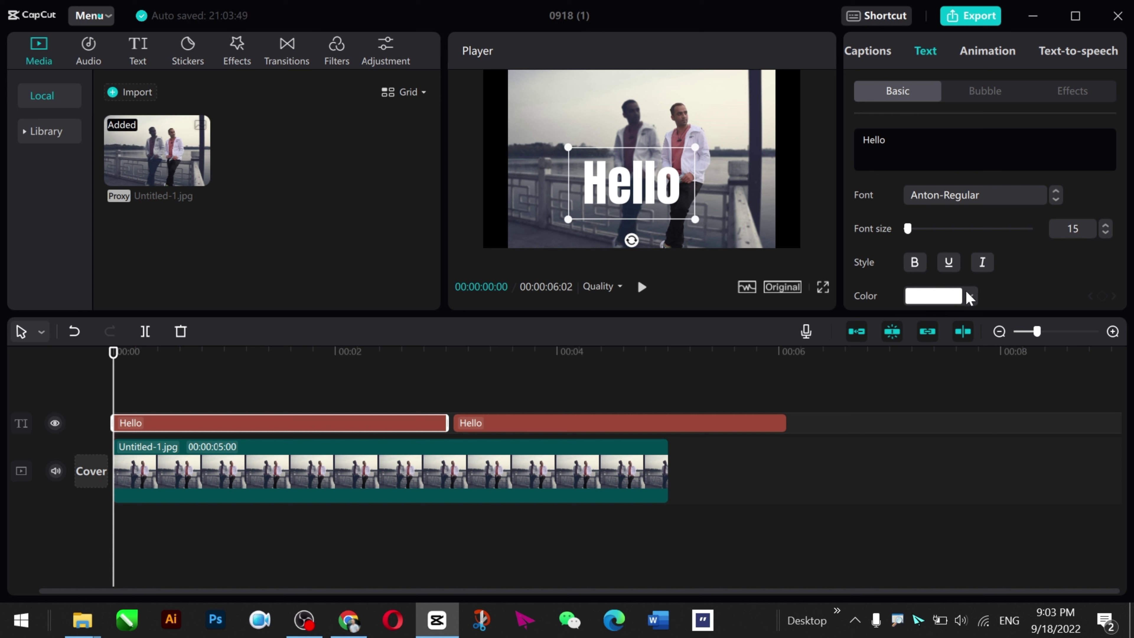
scroll(987, 265, down, 2)
click(1005, 195)
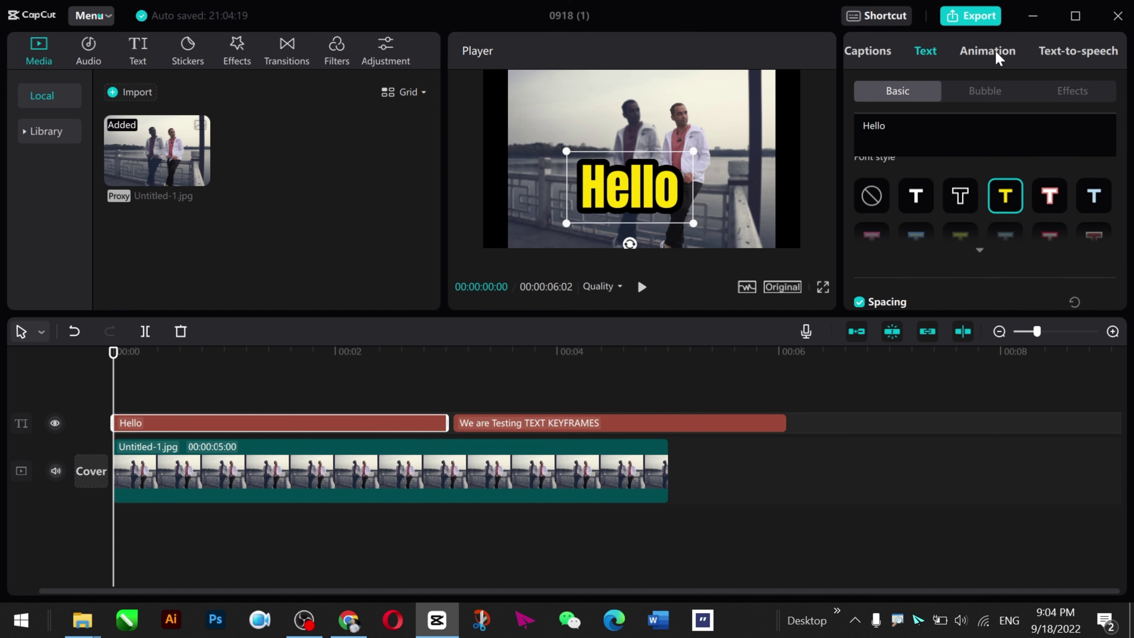
Step: Give Hello a Glitch entrance animation and a looping Top Arch animation
click(998, 56)
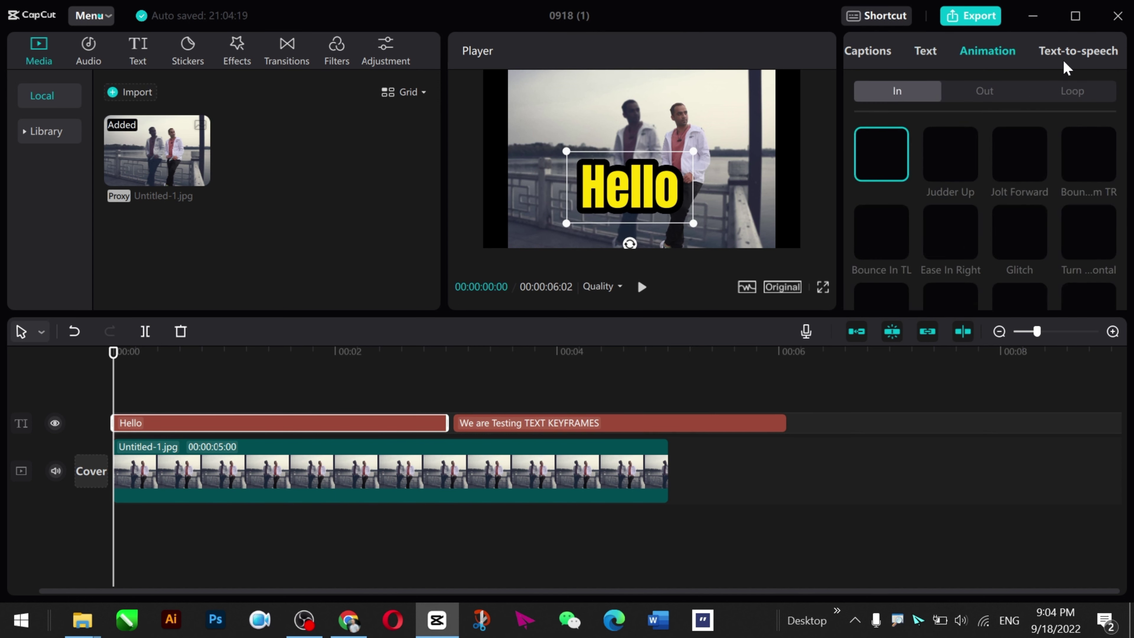
scroll(1064, 168, down, 2)
click(1031, 166)
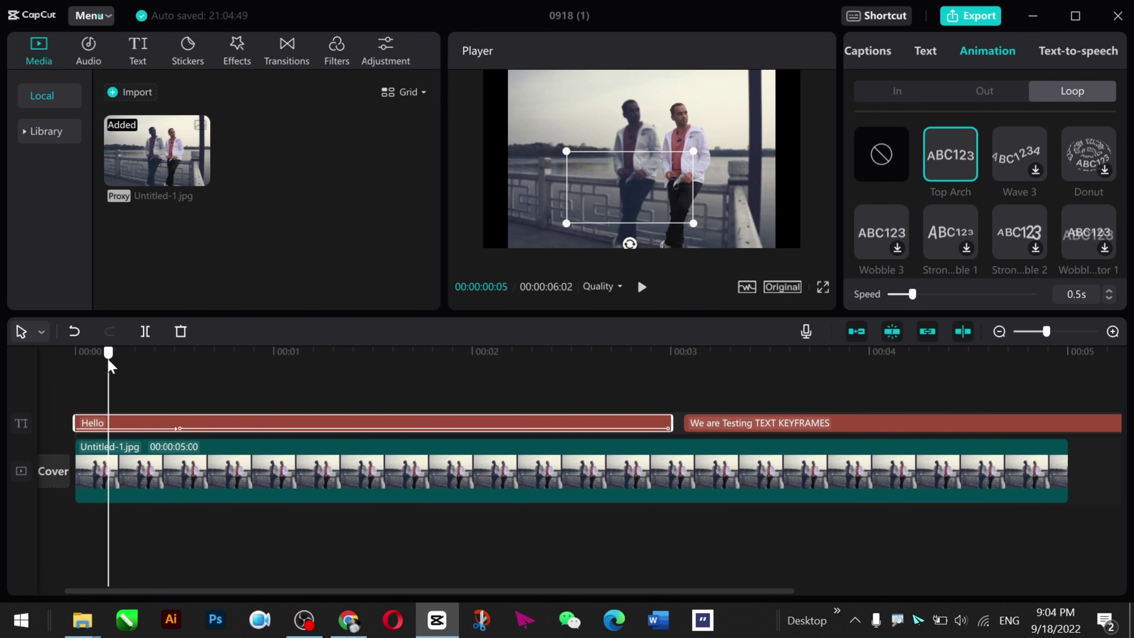
scroll(112, 359, up, 1)
click(134, 357)
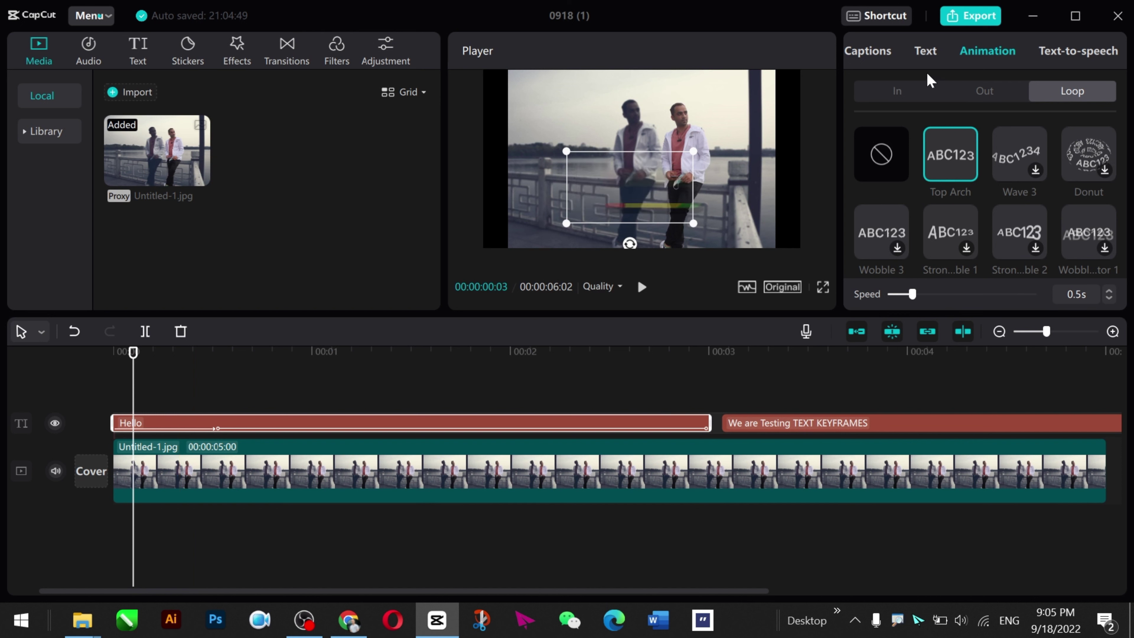
click(868, 54)
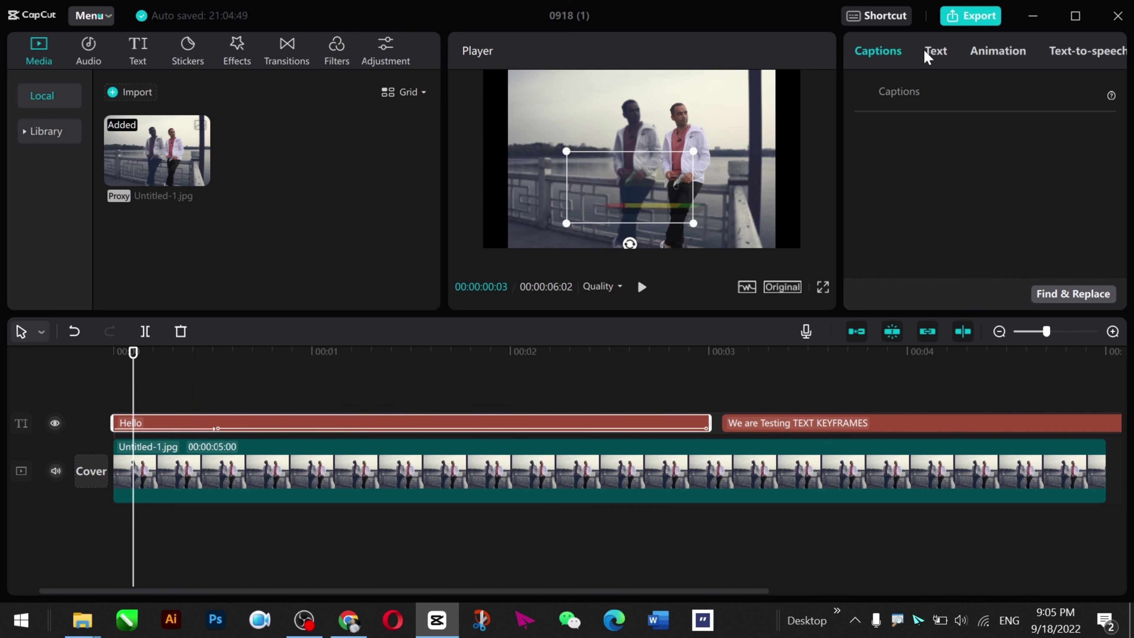
Step: Keyframe Hello's position at X -143, Y -333 near the clip start, then move to 00:00:00:12
click(927, 66)
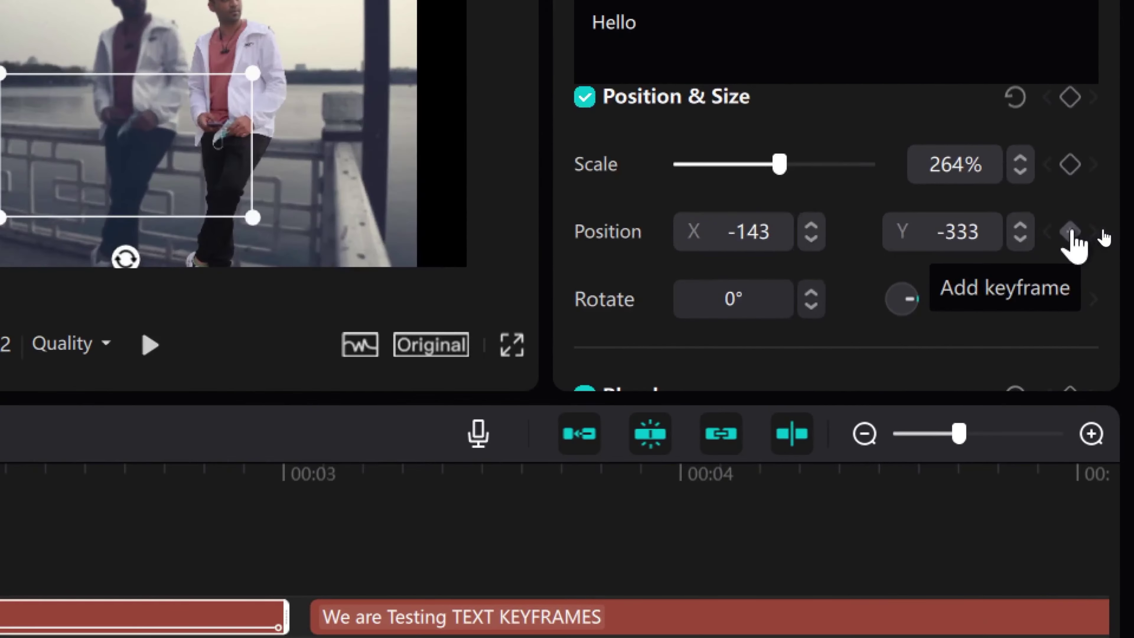
click(1102, 230)
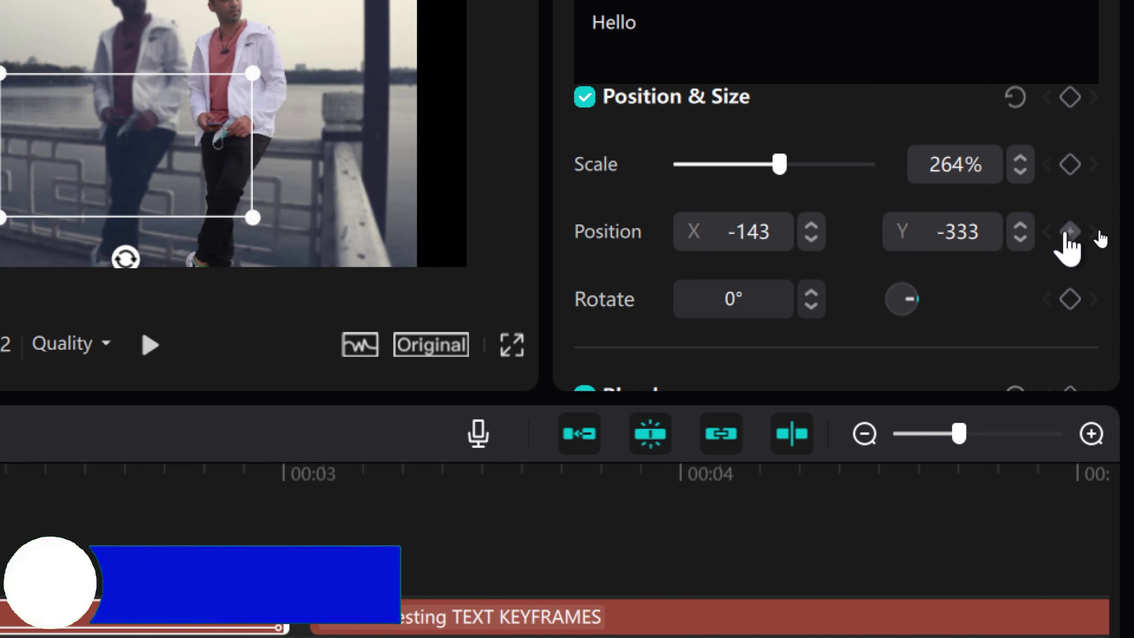
click(1070, 232)
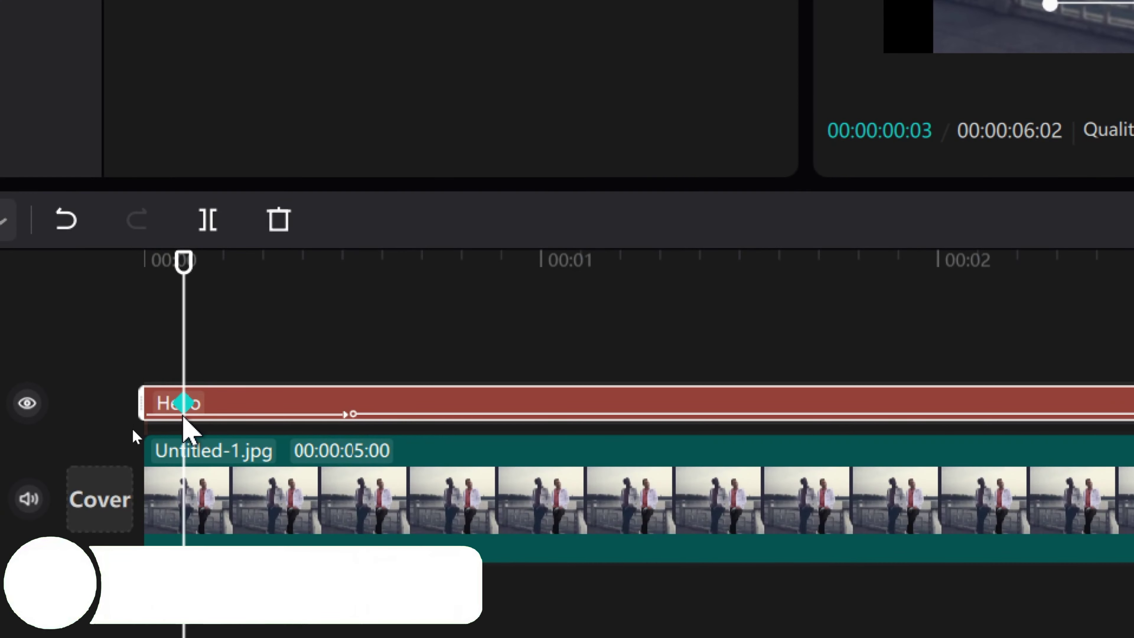
mouse_move(181, 406)
mouse_down()
mouse_move(169, 405)
mouse_move(182, 385)
mouse_up()
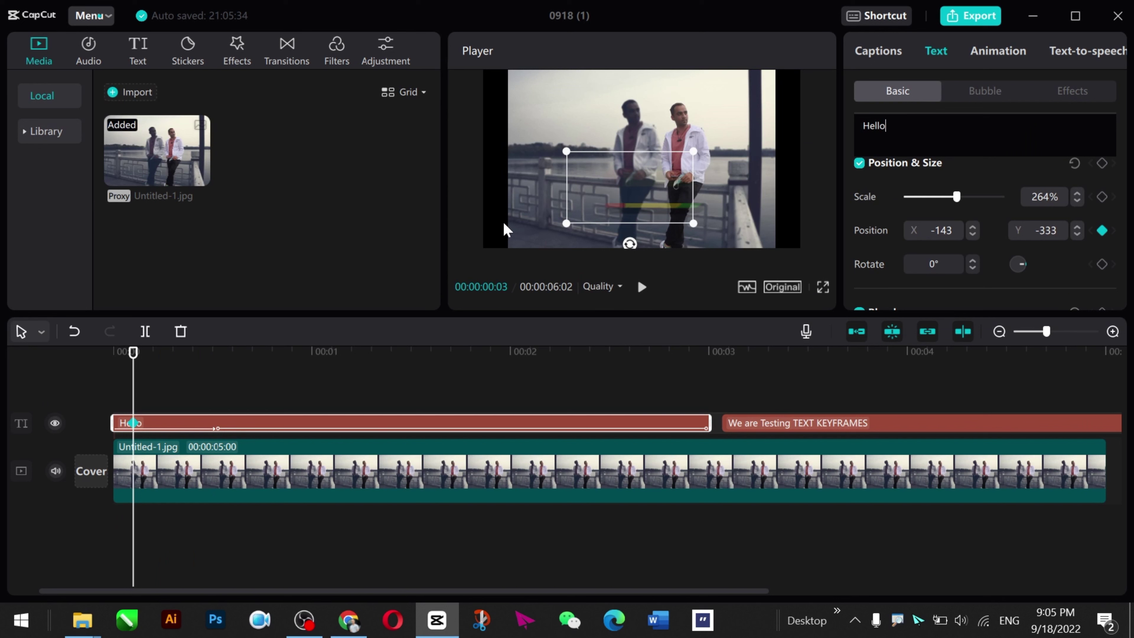
drag(134, 353, 154, 361)
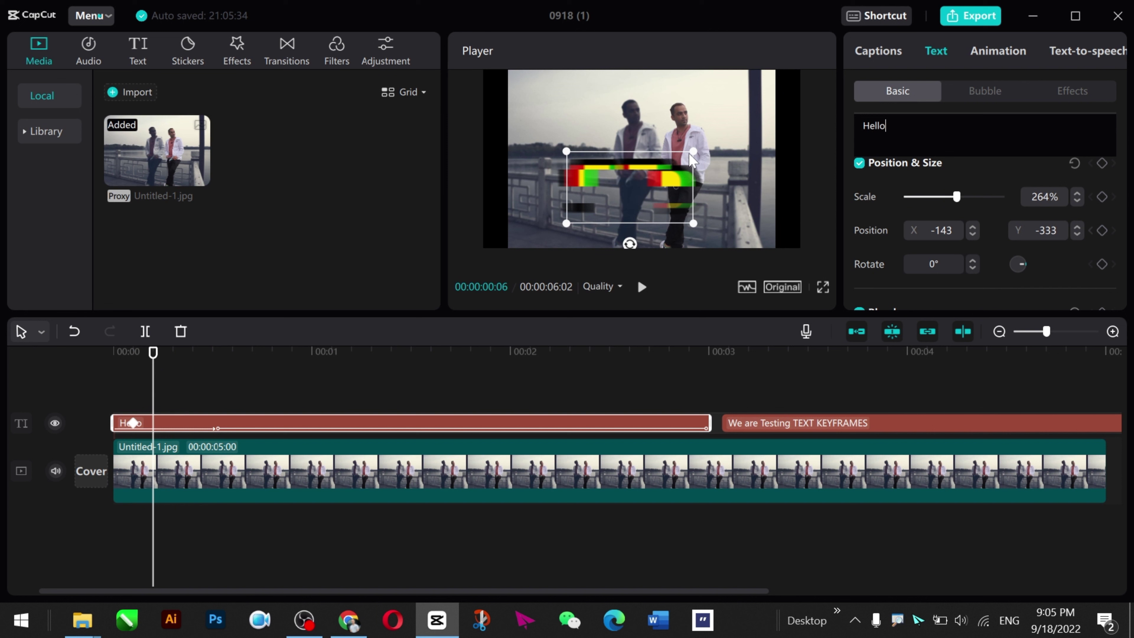
drag(153, 354, 193, 366)
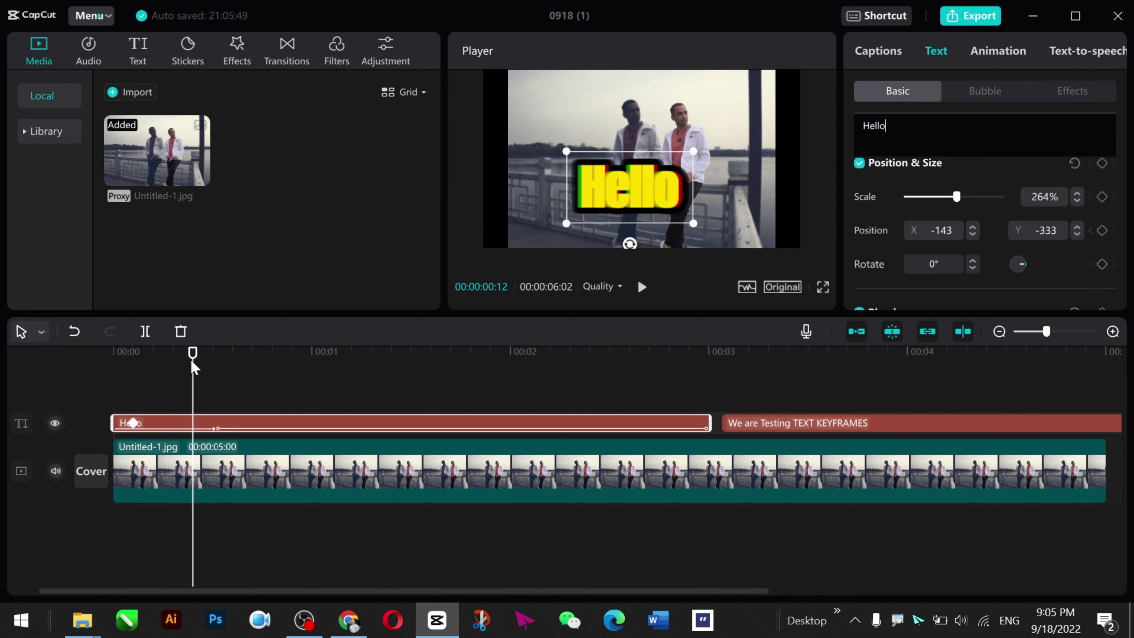
Step: Keyframe Hello at 393% scale, then later enlarge it to 500% and shift it right and up
drag(694, 152, 717, 144)
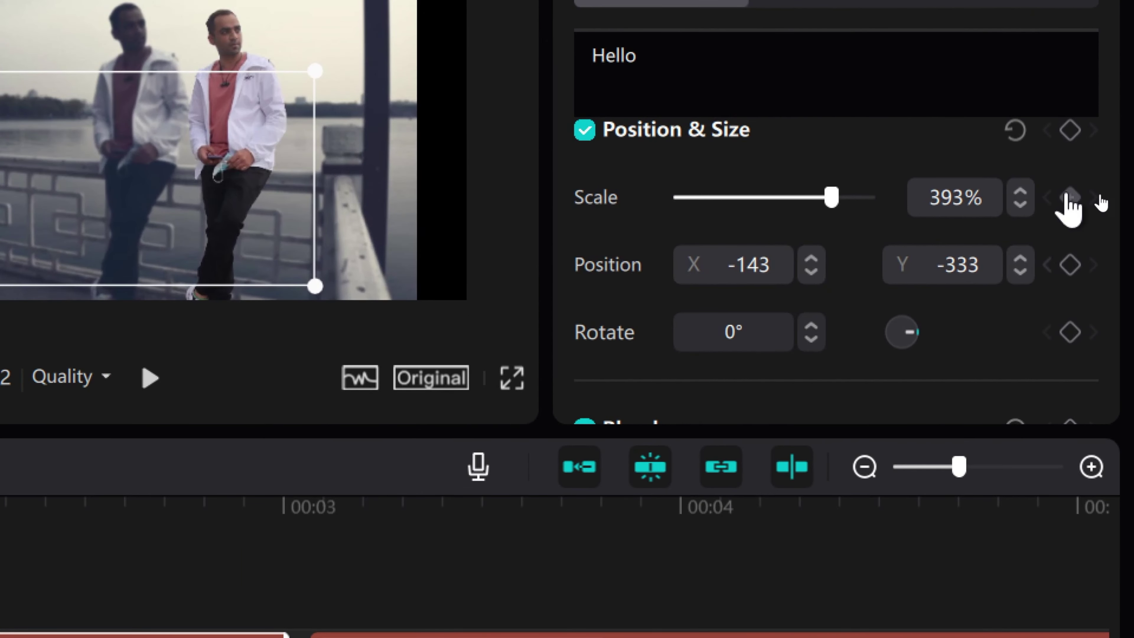
click(1069, 198)
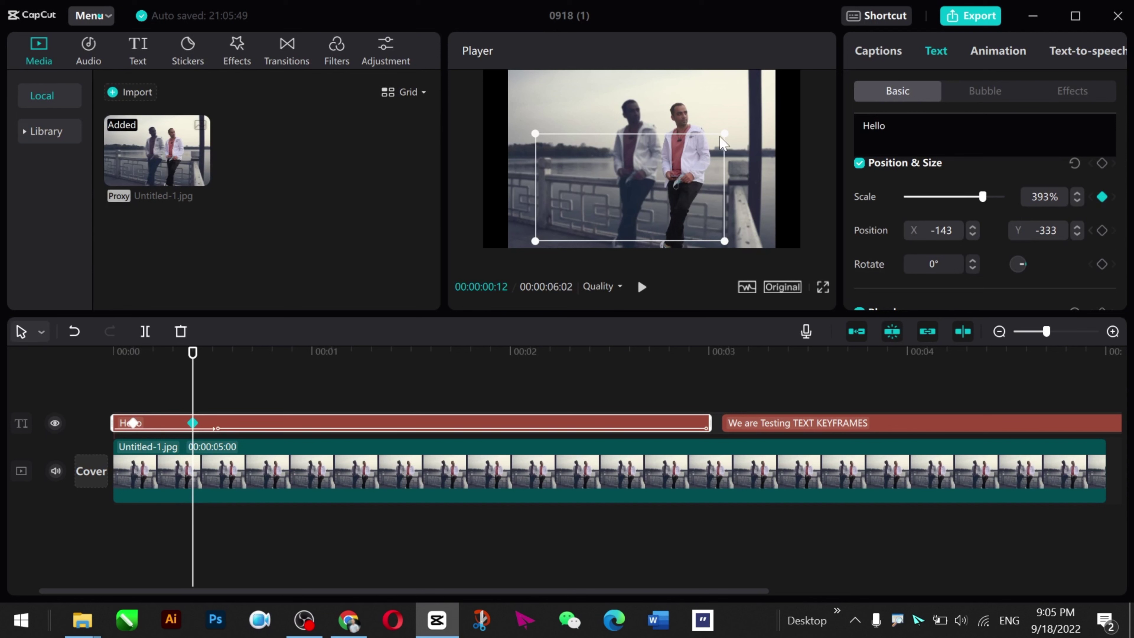
drag(193, 353, 262, 357)
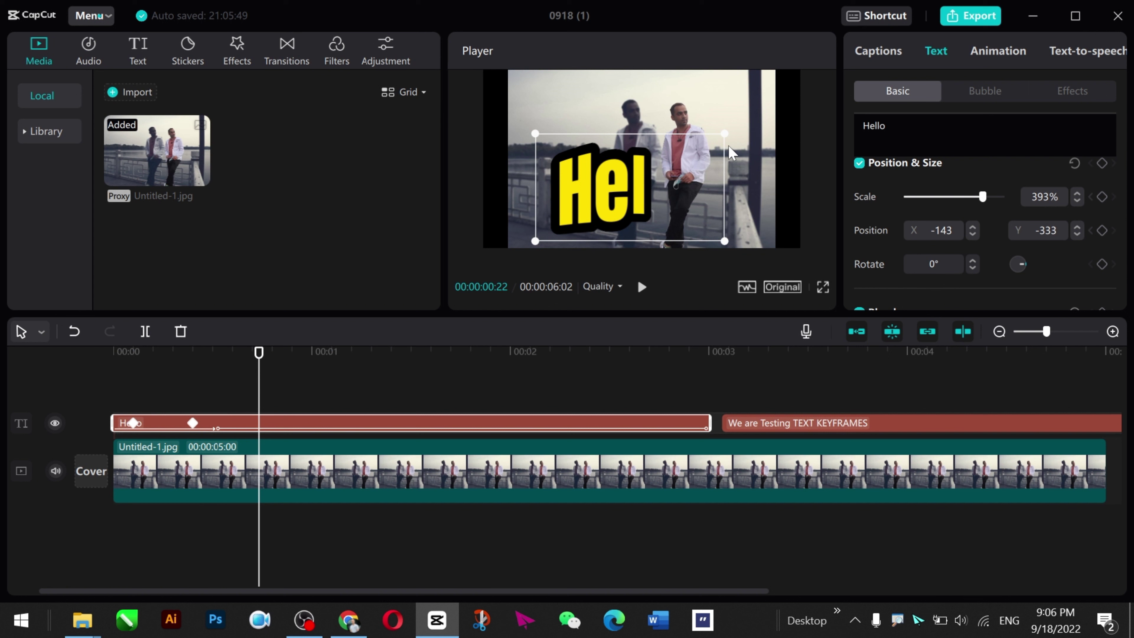
drag(726, 139, 759, 120)
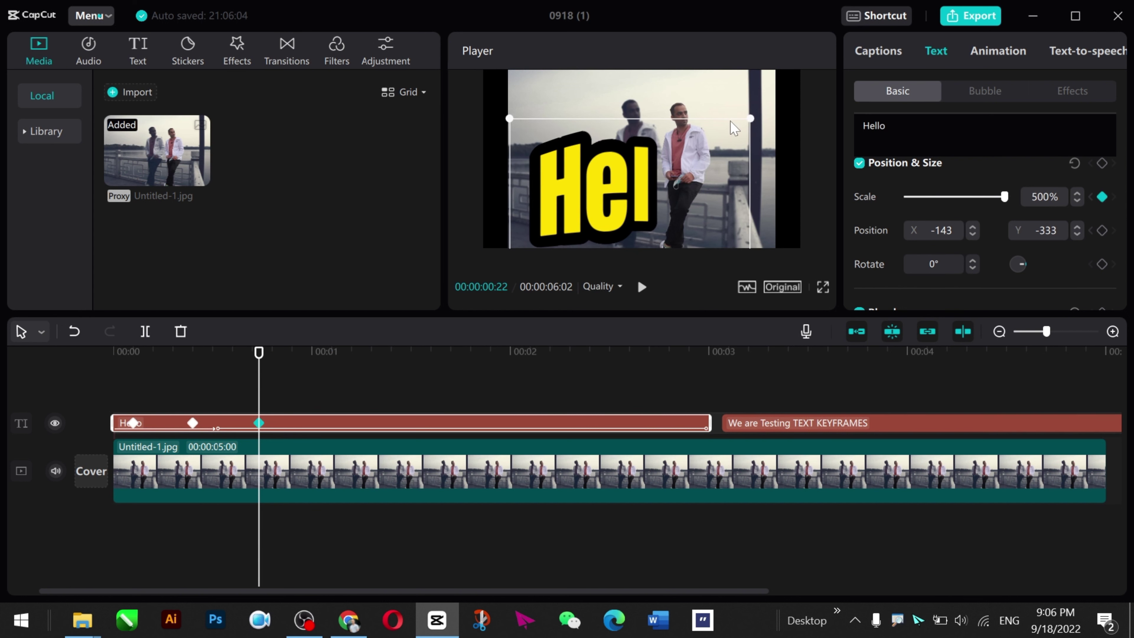
drag(677, 155, 661, 164)
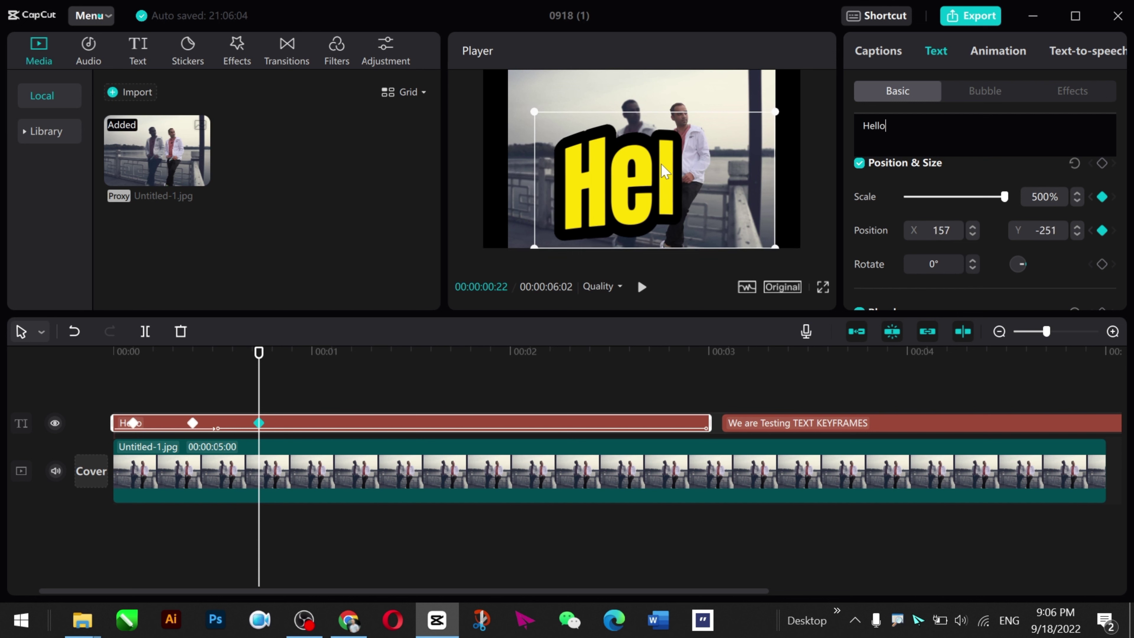
Step: Around one second, shrink Hello and then enlarge it to fill the frame; move to about 1:23
scroll(1029, 169, down, 2)
key(space)
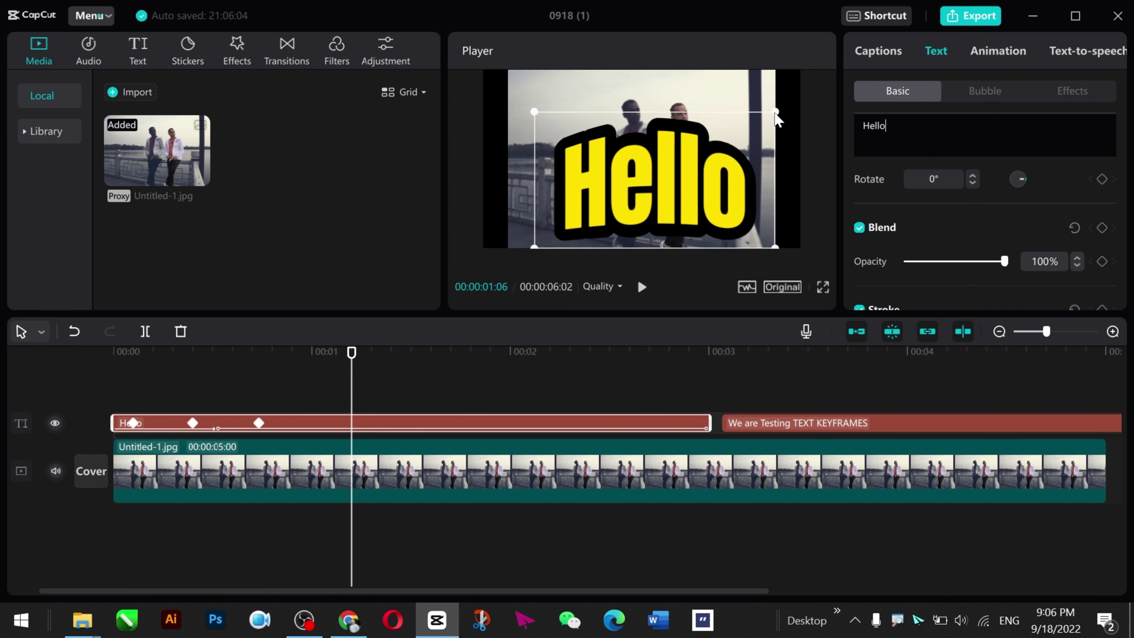
drag(777, 119, 745, 130)
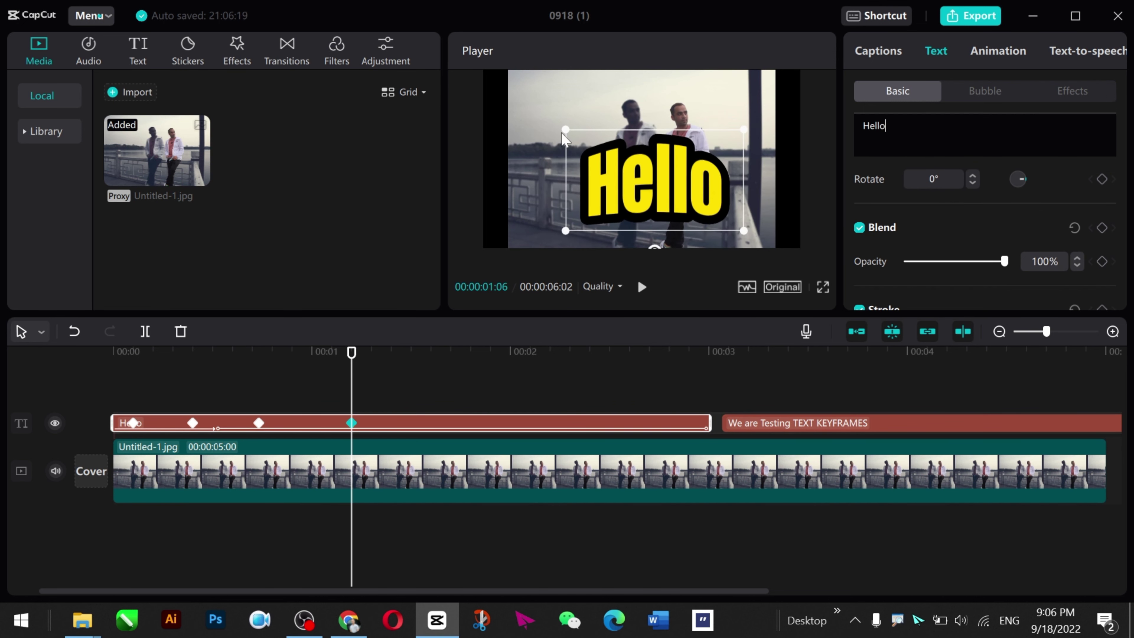
drag(565, 140, 526, 122)
drag(357, 358, 476, 378)
scroll(1086, 248, up, 3)
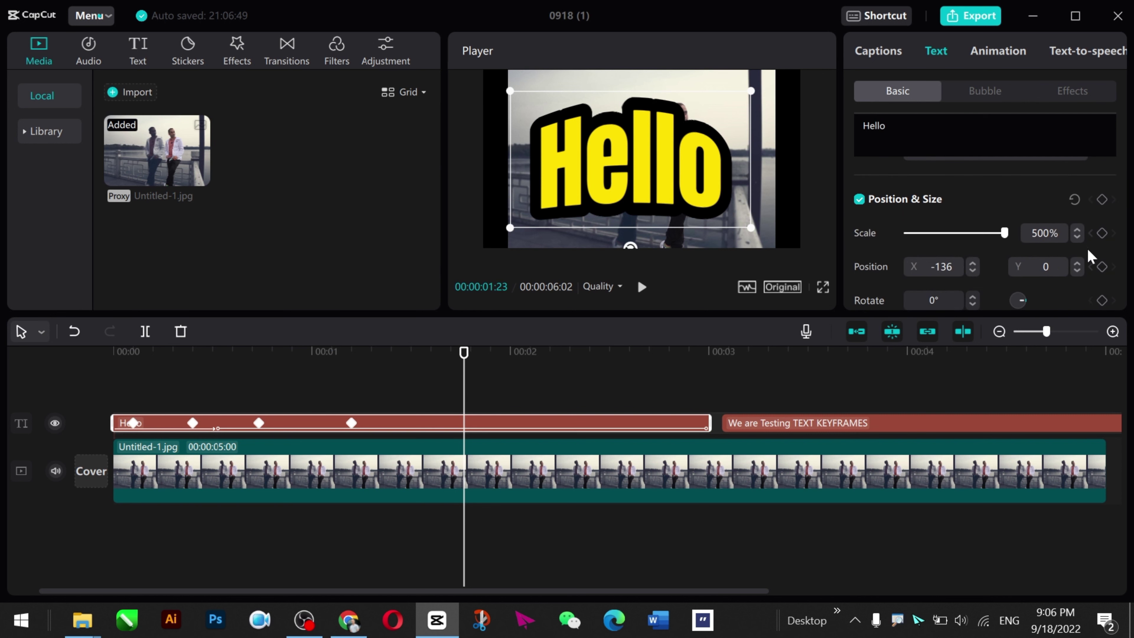
Step: At 1:23 keyframe Hello, shrink it and move it to the picture's upper right
scroll(1087, 257, down, 2)
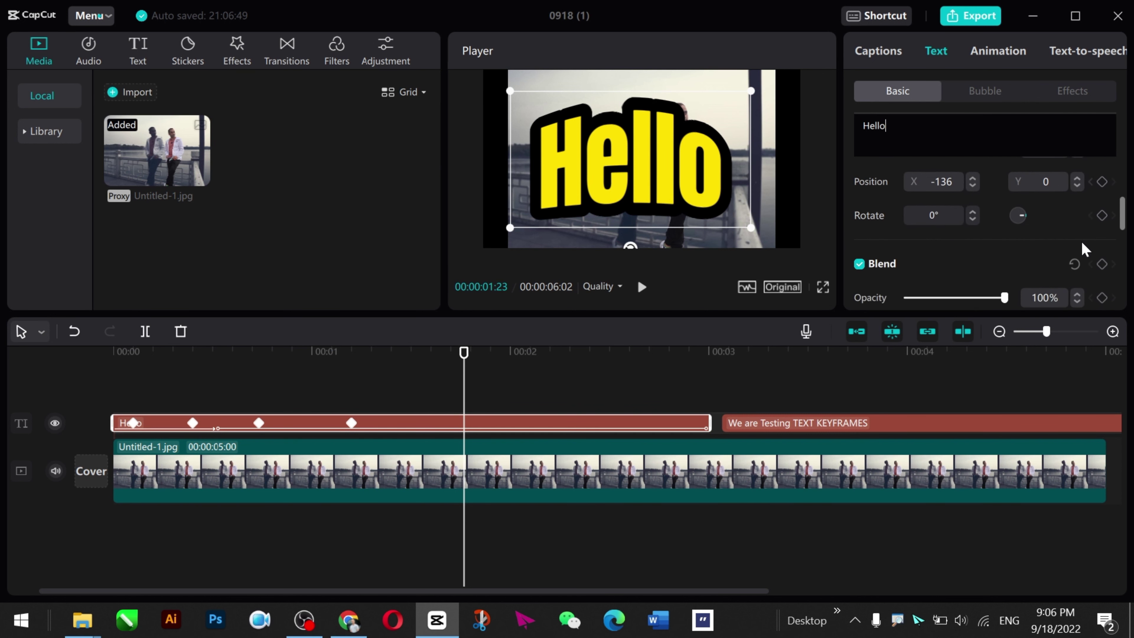
click(1103, 183)
drag(752, 94, 714, 139)
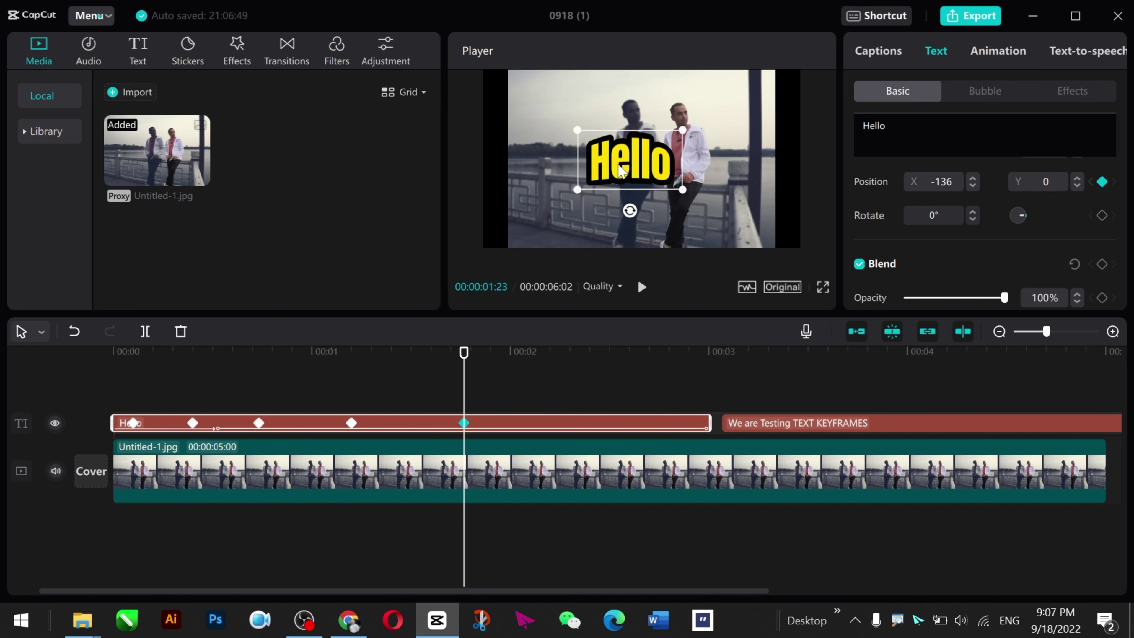
drag(620, 171, 711, 143)
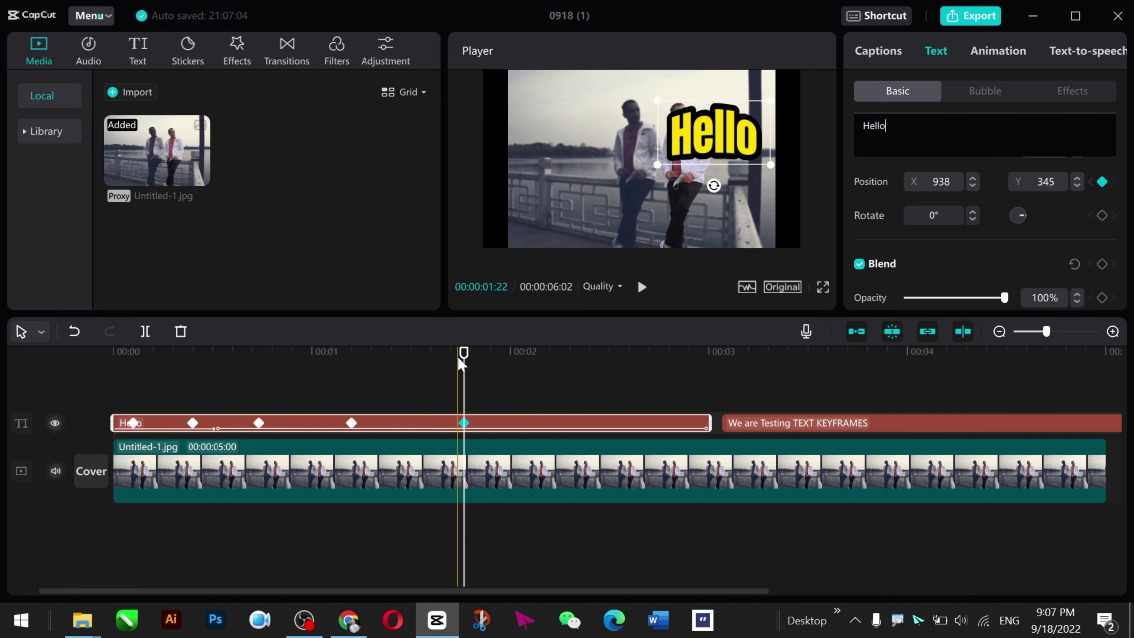
Step: At 2:10 add a position keyframe with Hello moved to the picture's lower left
drag(467, 358, 577, 370)
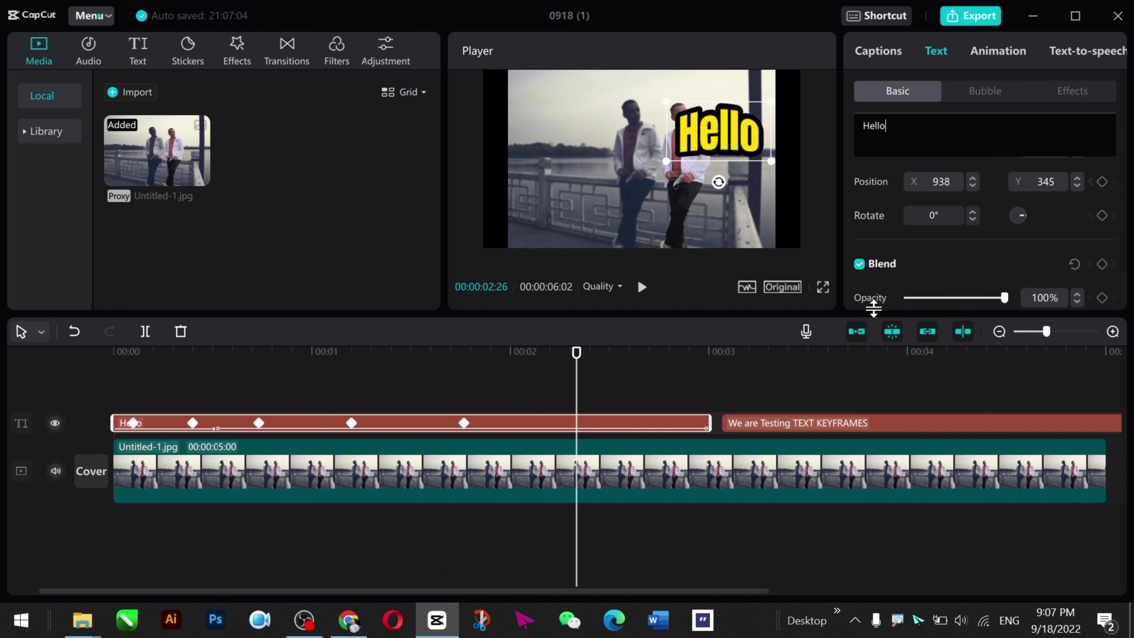
scroll(1088, 269, down, 2)
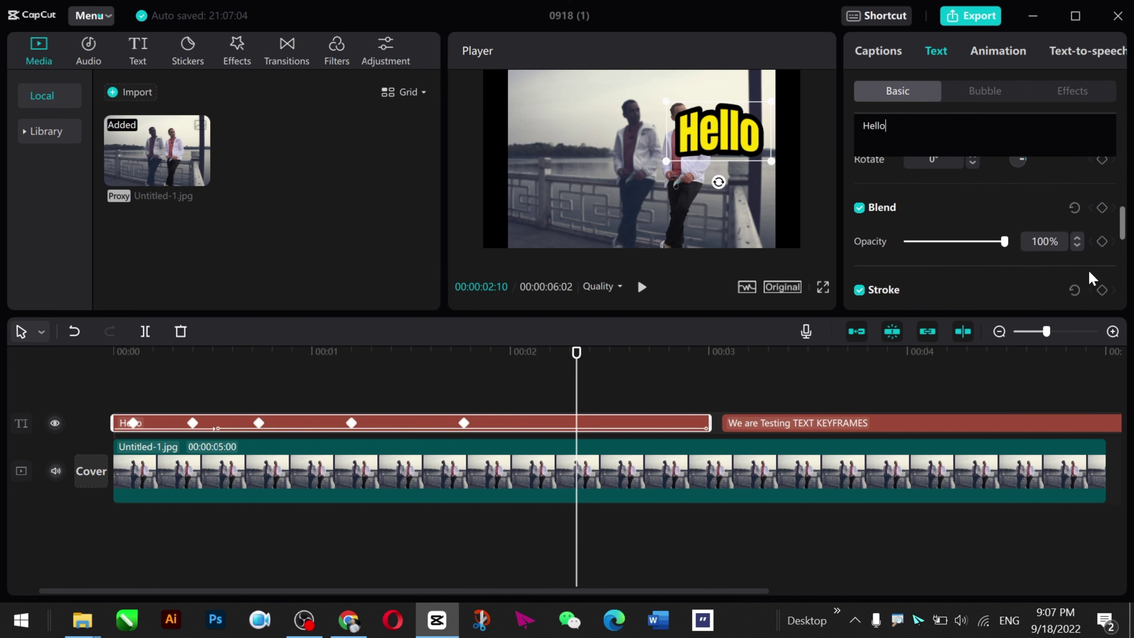
scroll(1085, 266, up, 2)
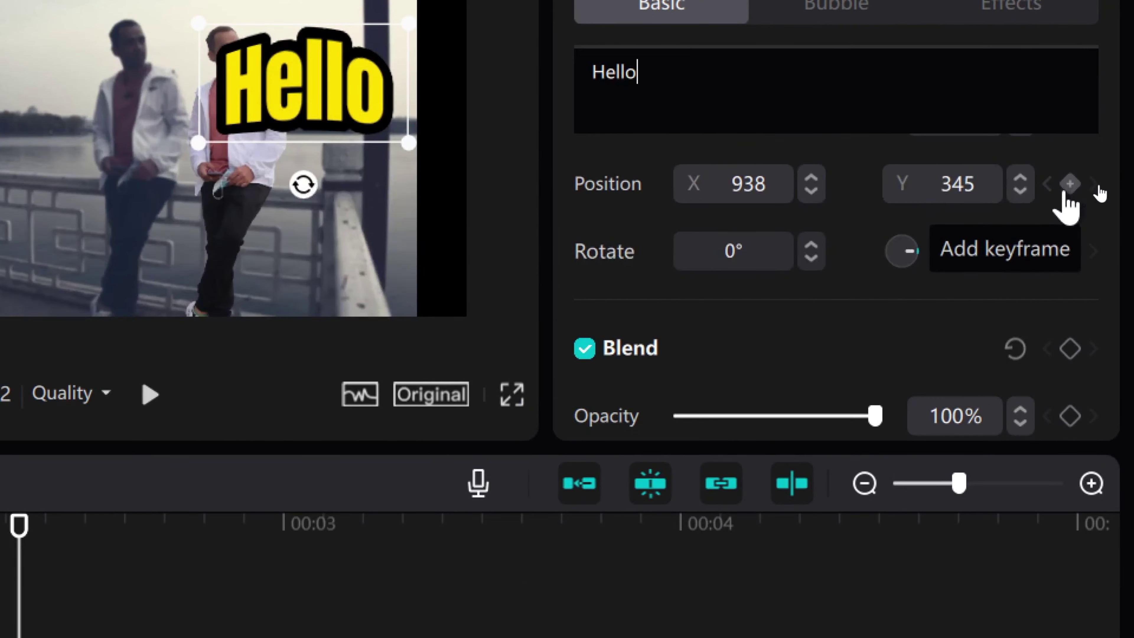
click(1102, 182)
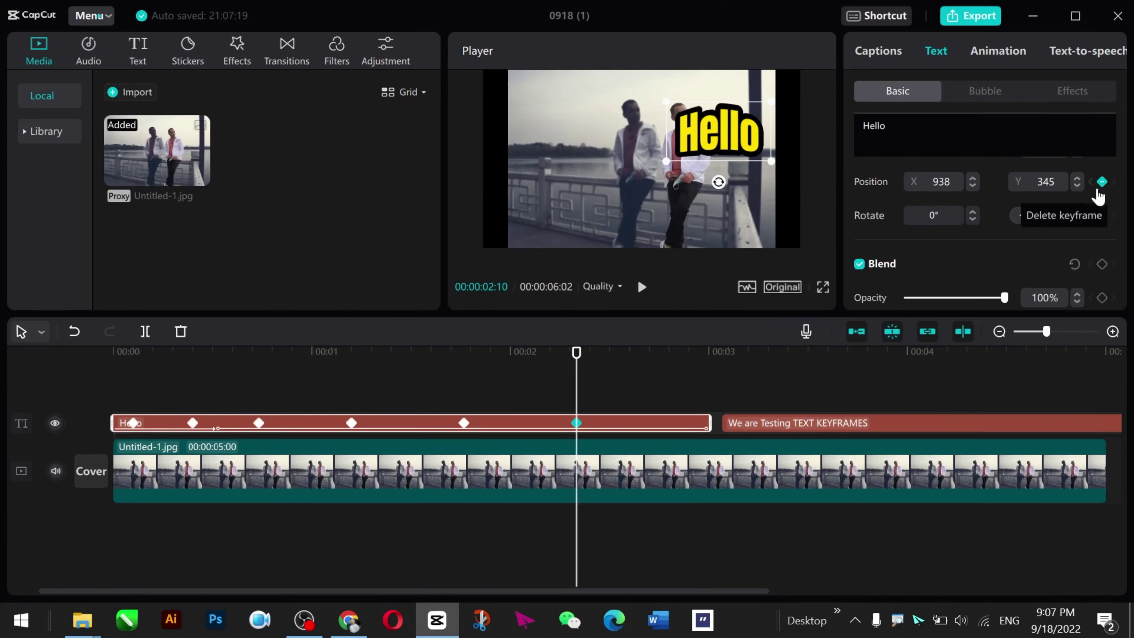
drag(724, 154, 576, 227)
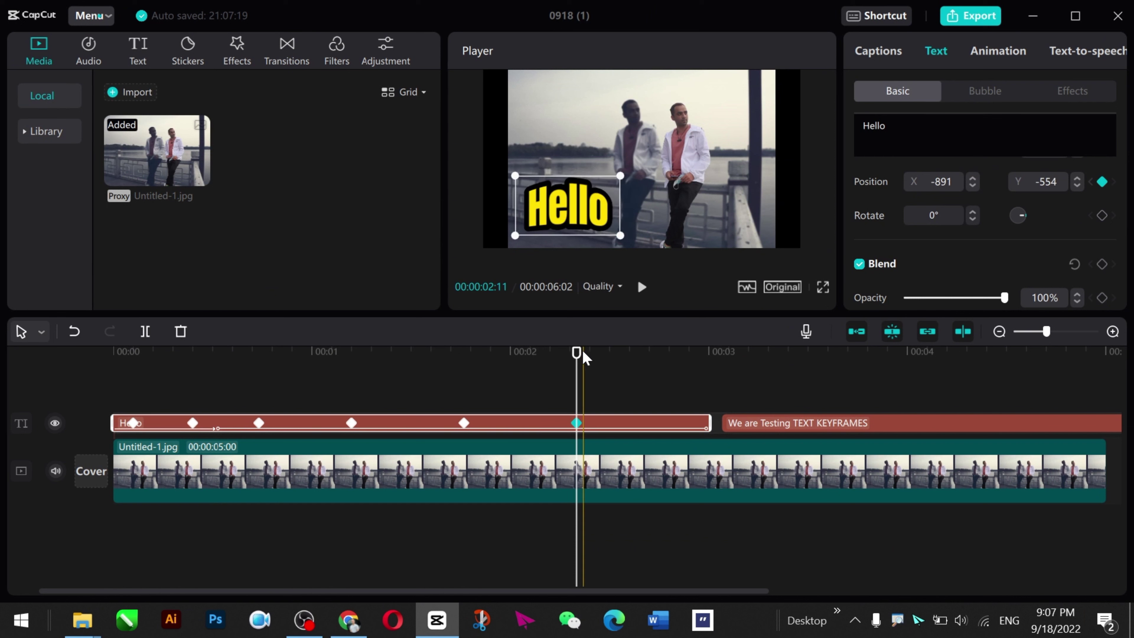
Step: At 2:22 keyframe Hello moved up and right, then preview the animation from the start
drag(577, 354, 659, 380)
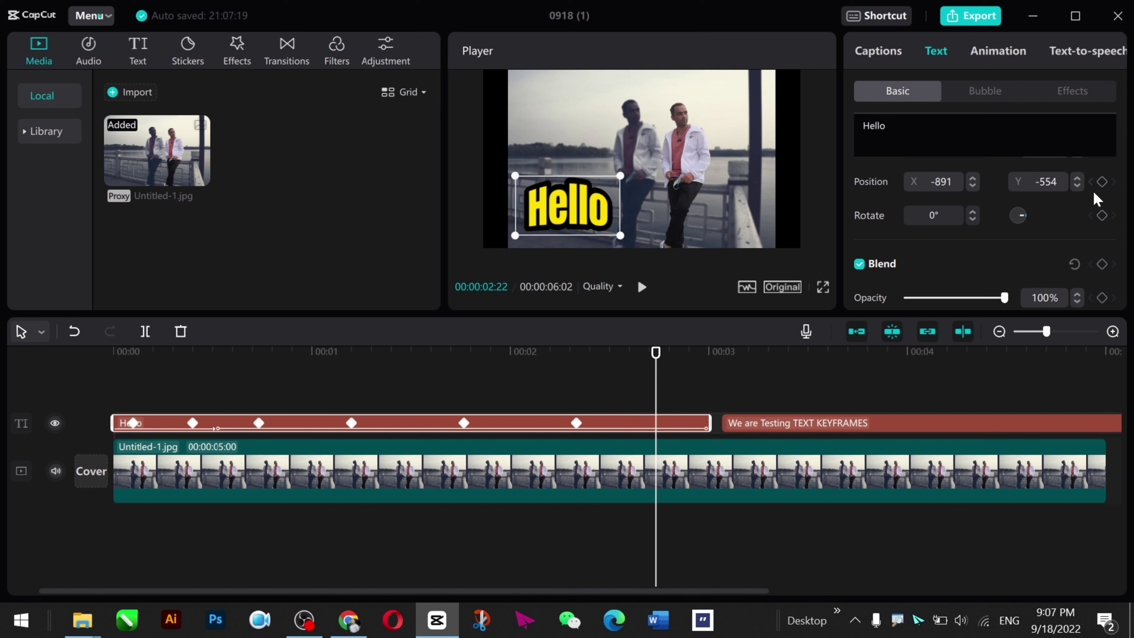
click(1102, 182)
drag(591, 209, 660, 187)
drag(656, 358, 52, 357)
key(space)
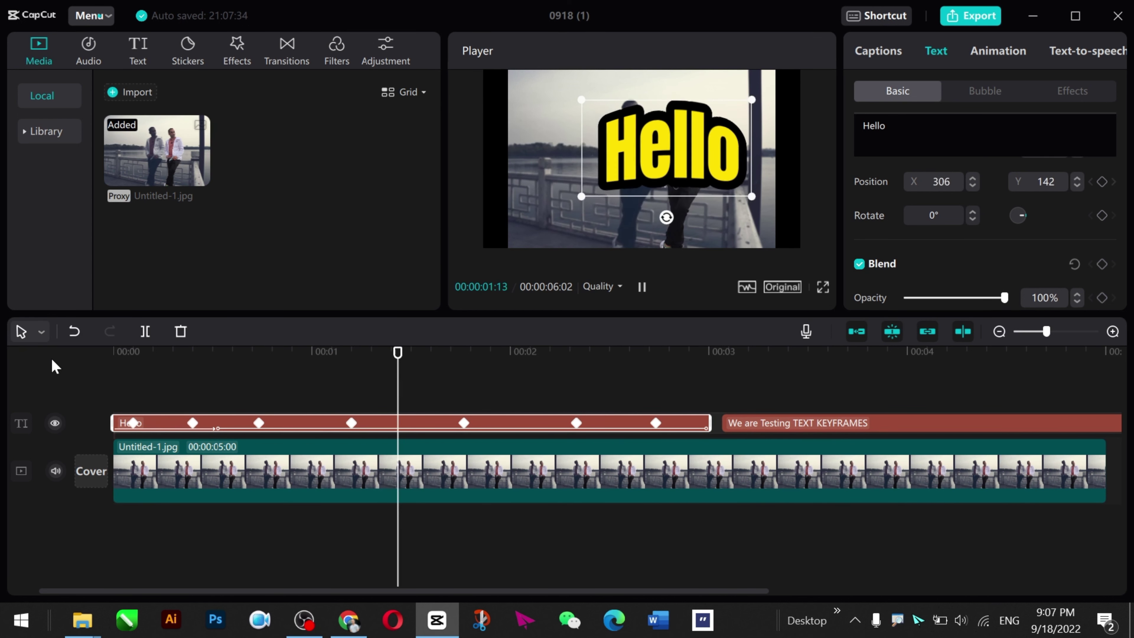
key(space)
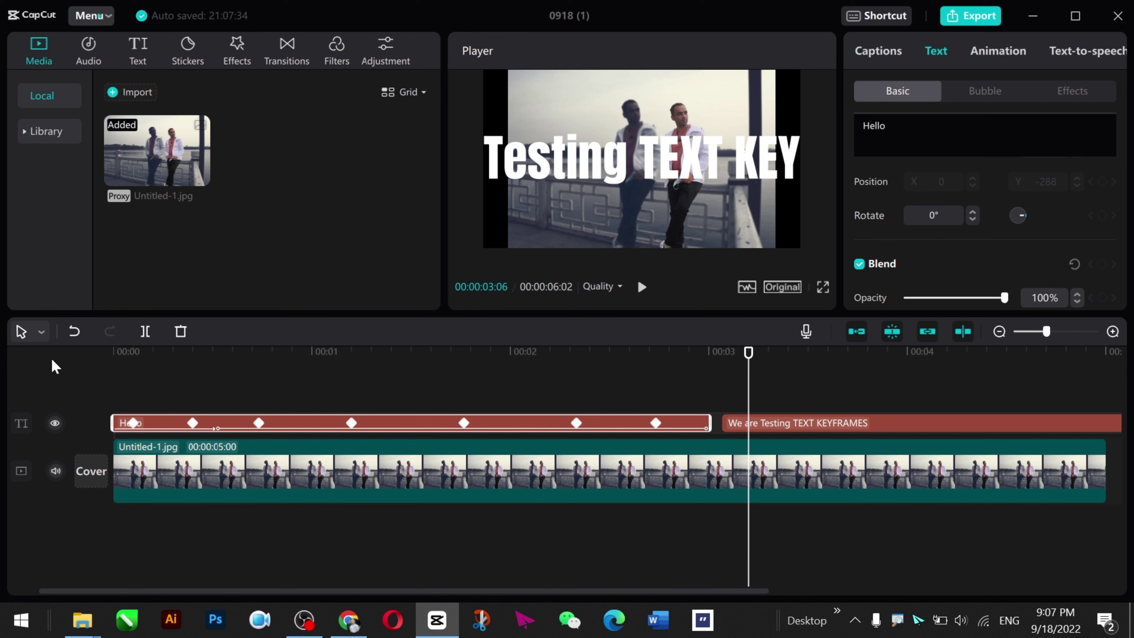
Step: Extend Hello to about 4 seconds on its own track and add mixkit-interface-option-select-2573.wav at the start
drag(751, 358, 43, 380)
drag(708, 423, 724, 423)
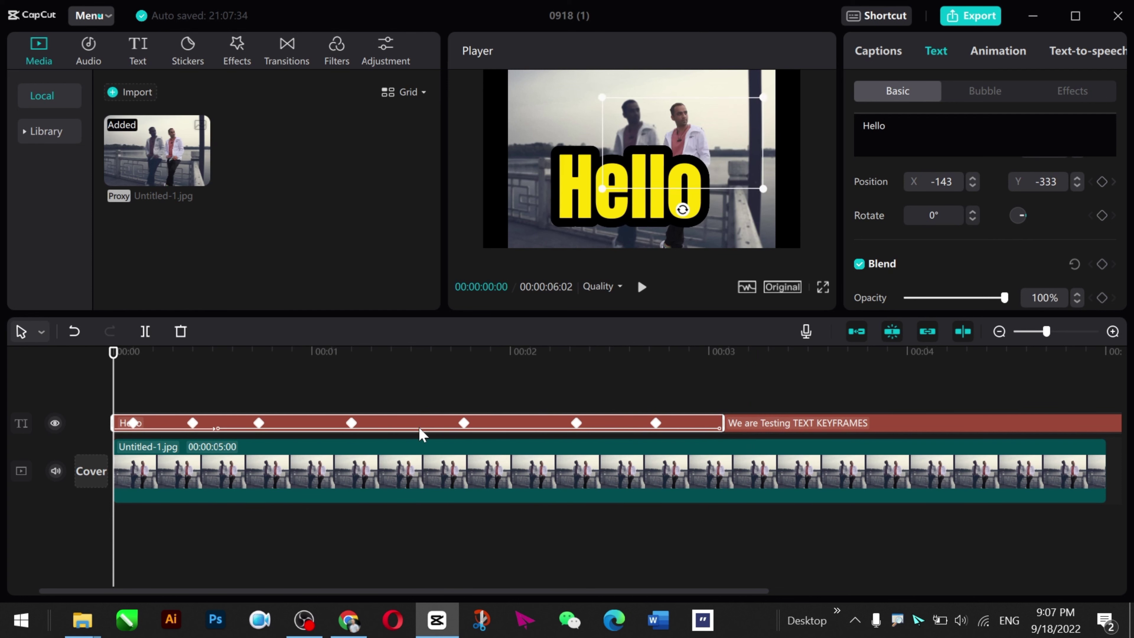
drag(420, 427, 423, 409)
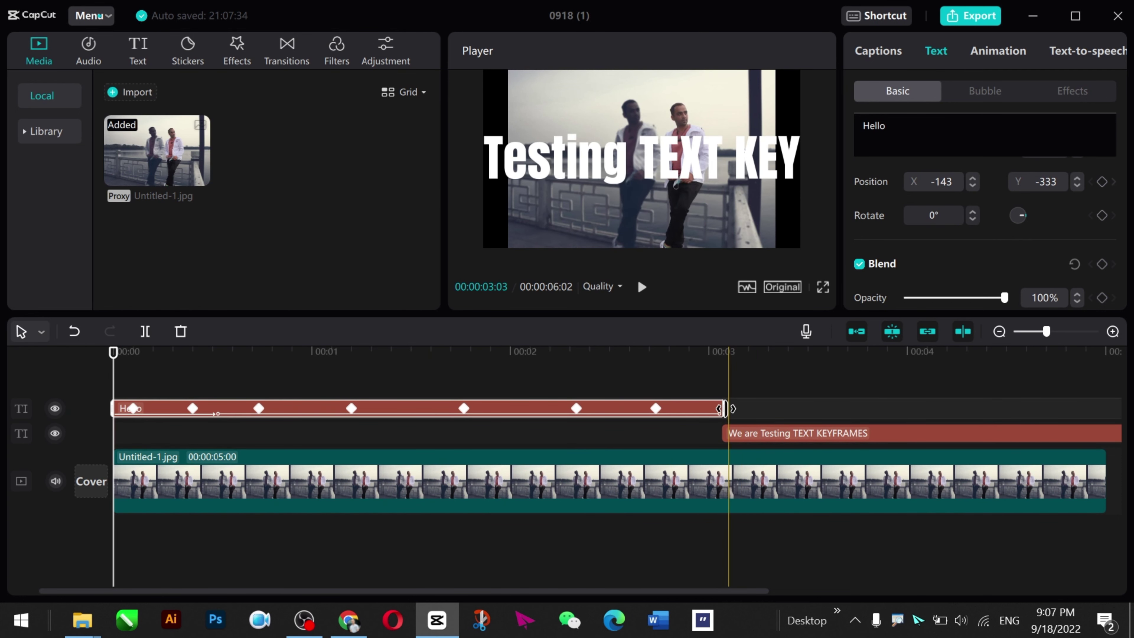
drag(724, 408, 933, 406)
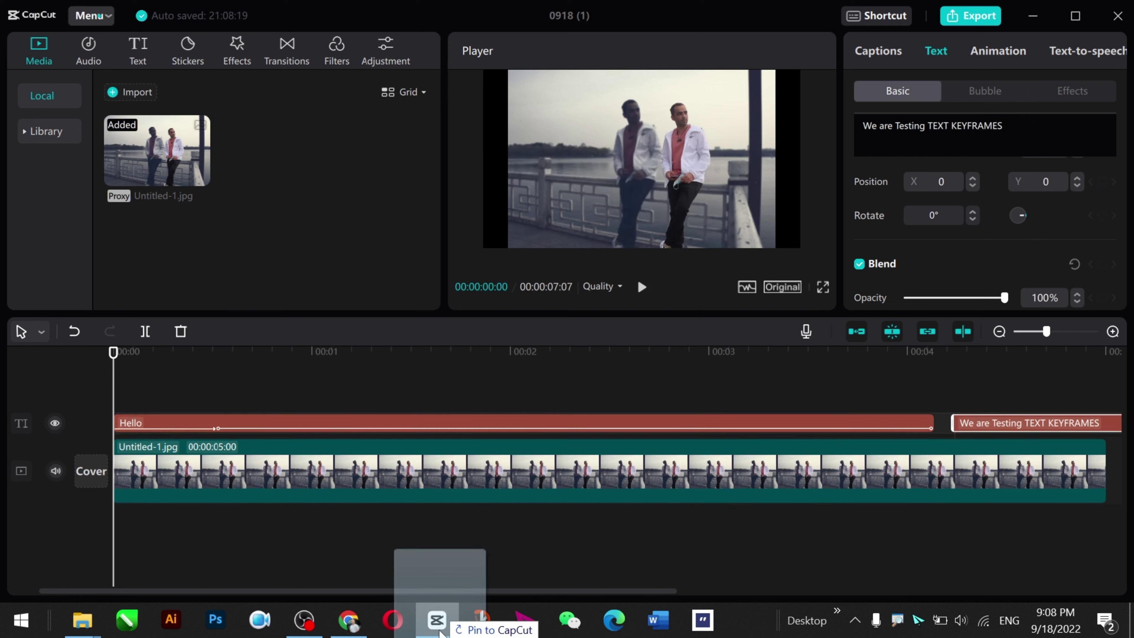
drag(436, 619, 325, 175)
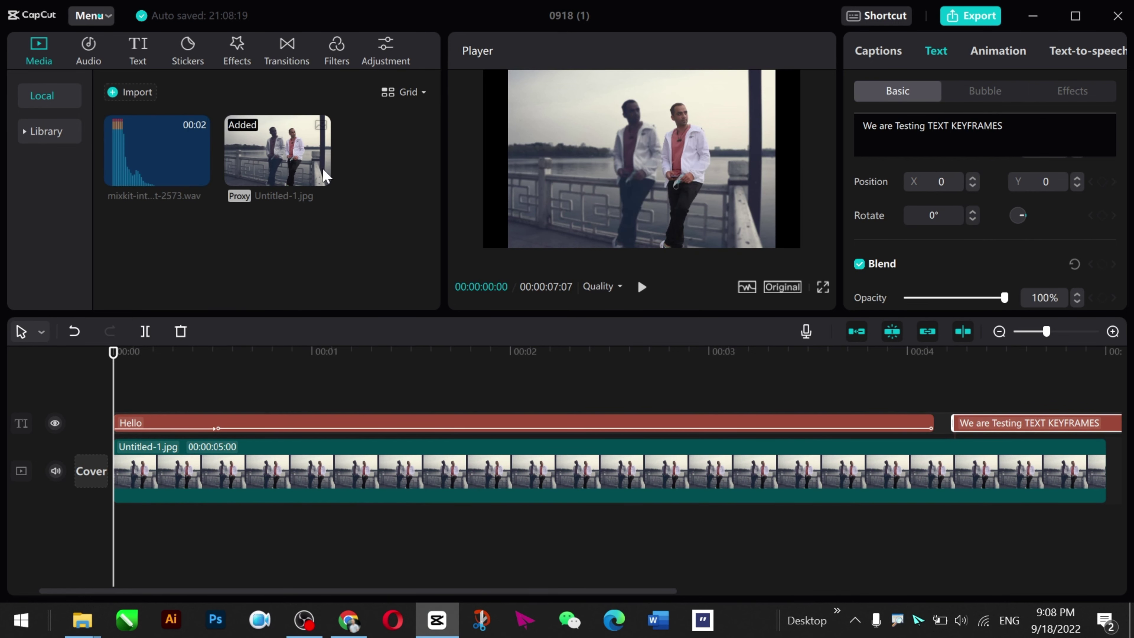
drag(195, 172, 129, 391)
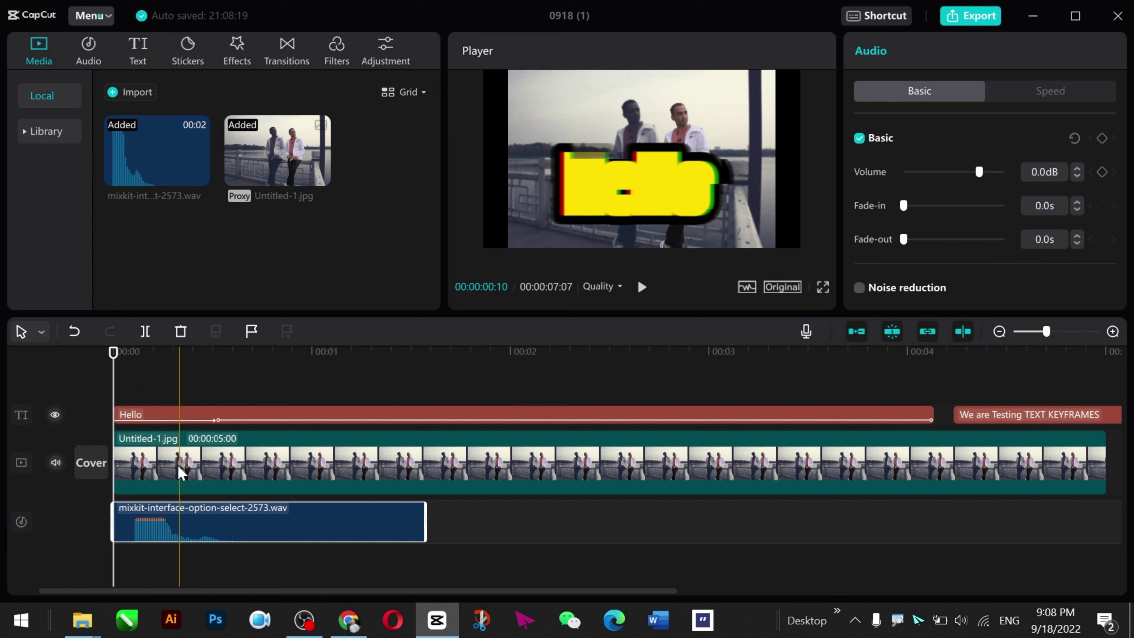
Step: Preview the project, return toward the start and select the Untitled-1.jpg photo clip
key(space)
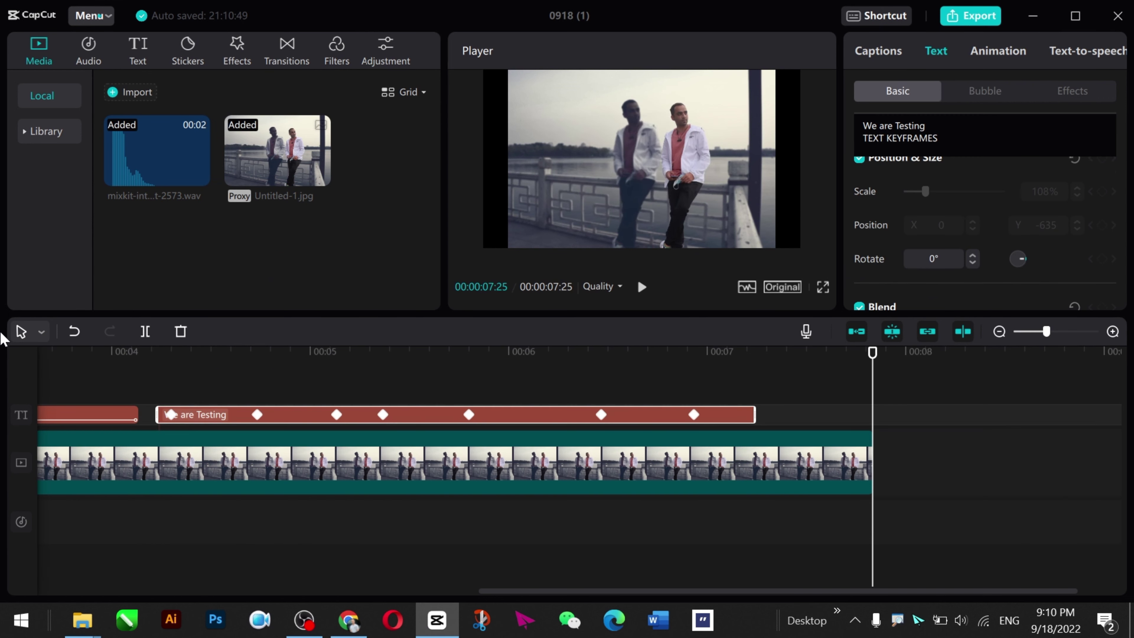
drag(872, 352, 2, 382)
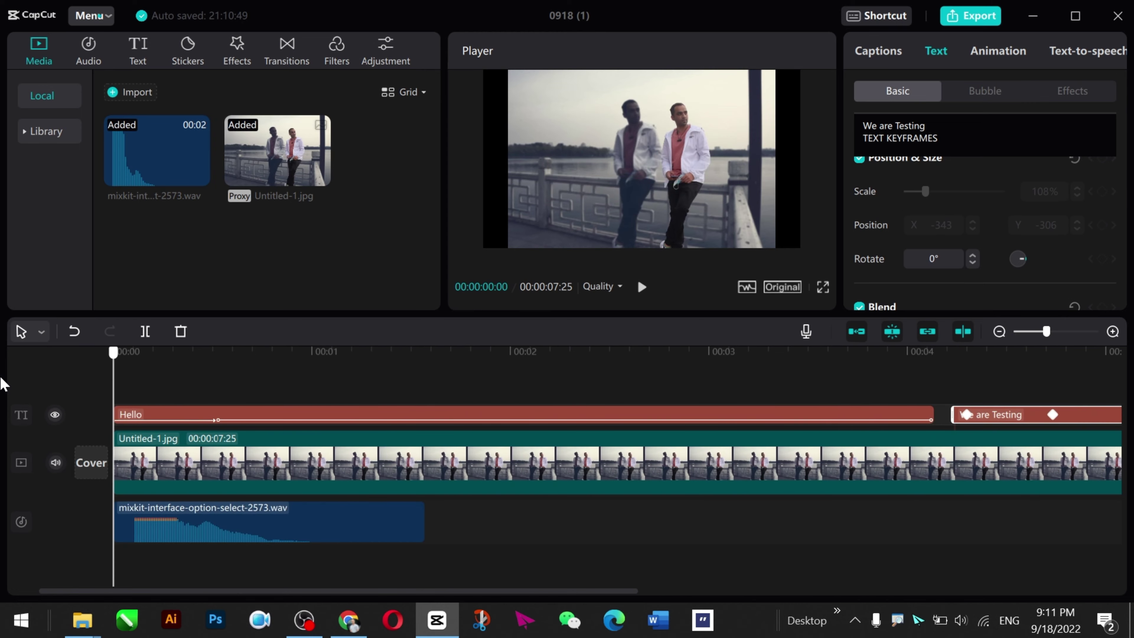
click(473, 470)
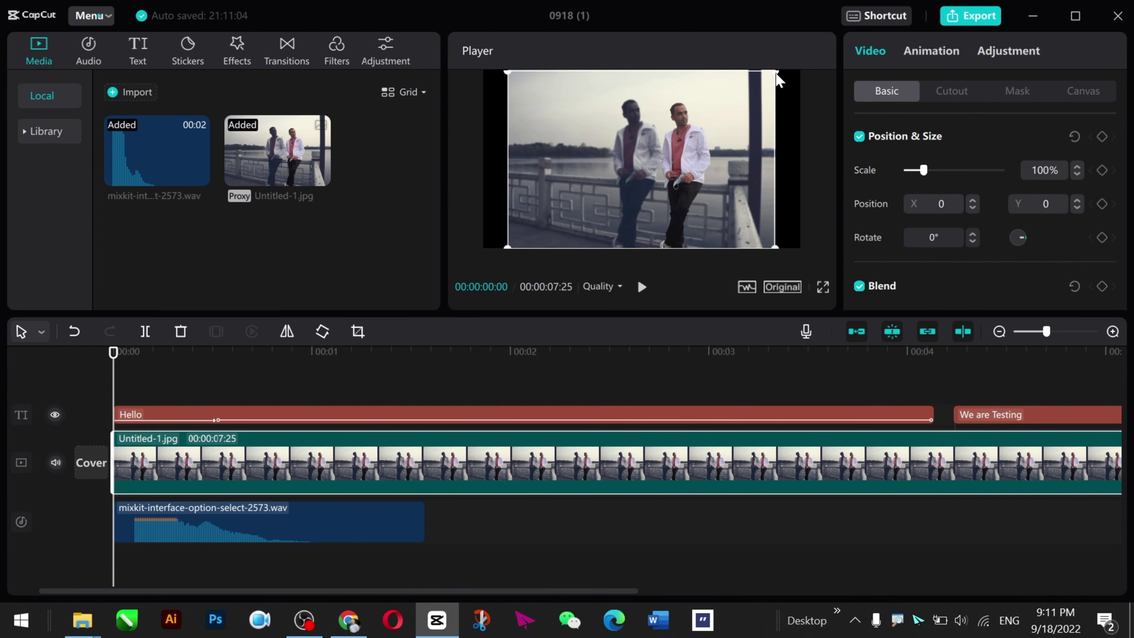
Step: Keyframe the photo at 50% scale at the start, then enlarge it to 92% at 11 frames
drag(777, 74, 728, 111)
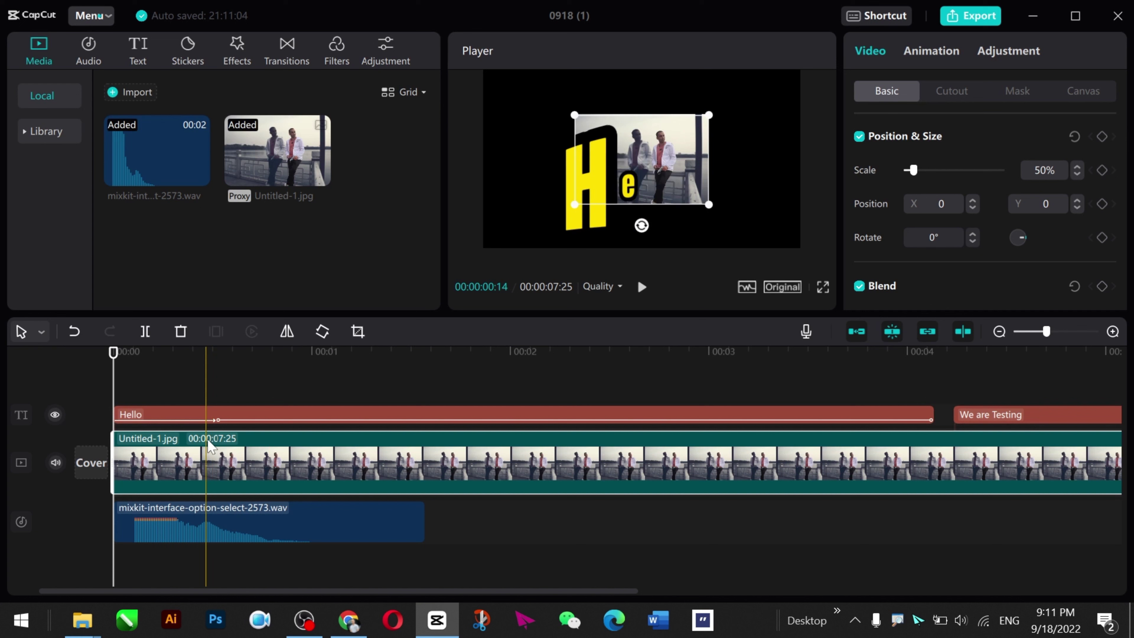
scroll(1076, 202, down, 2)
scroll(1076, 202, down, 1)
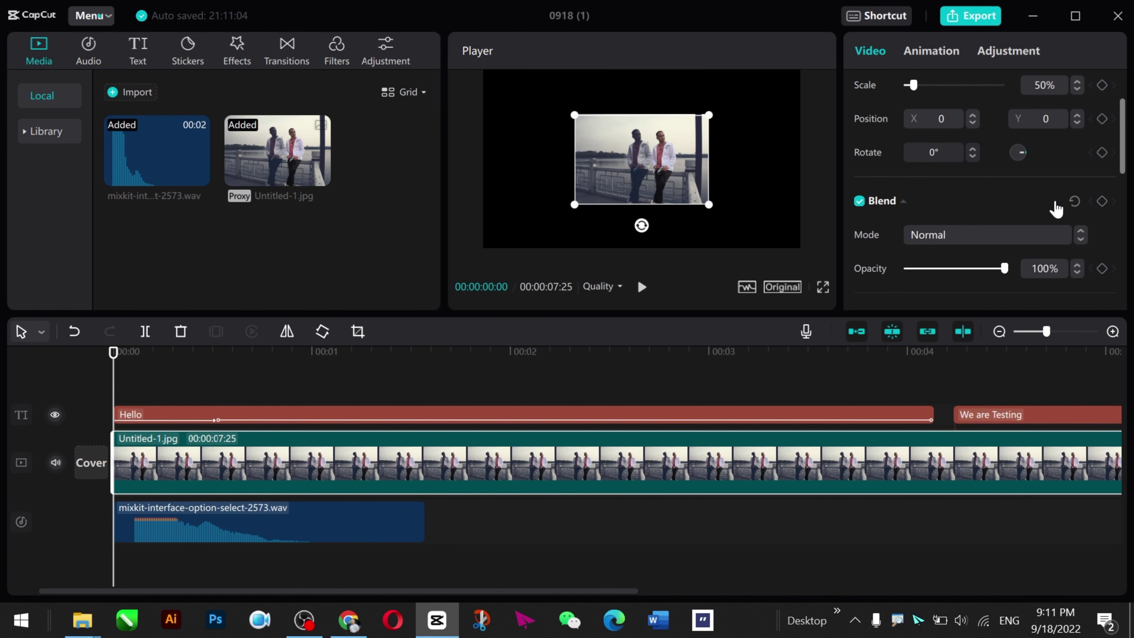
click(1100, 120)
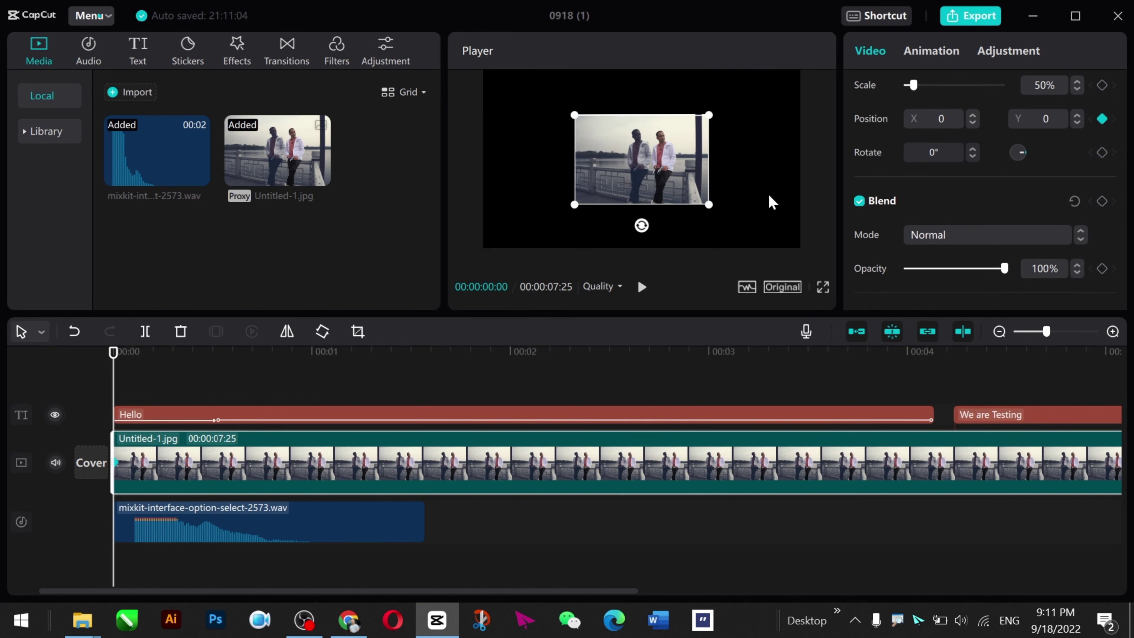
drag(113, 357, 186, 358)
drag(576, 210, 520, 245)
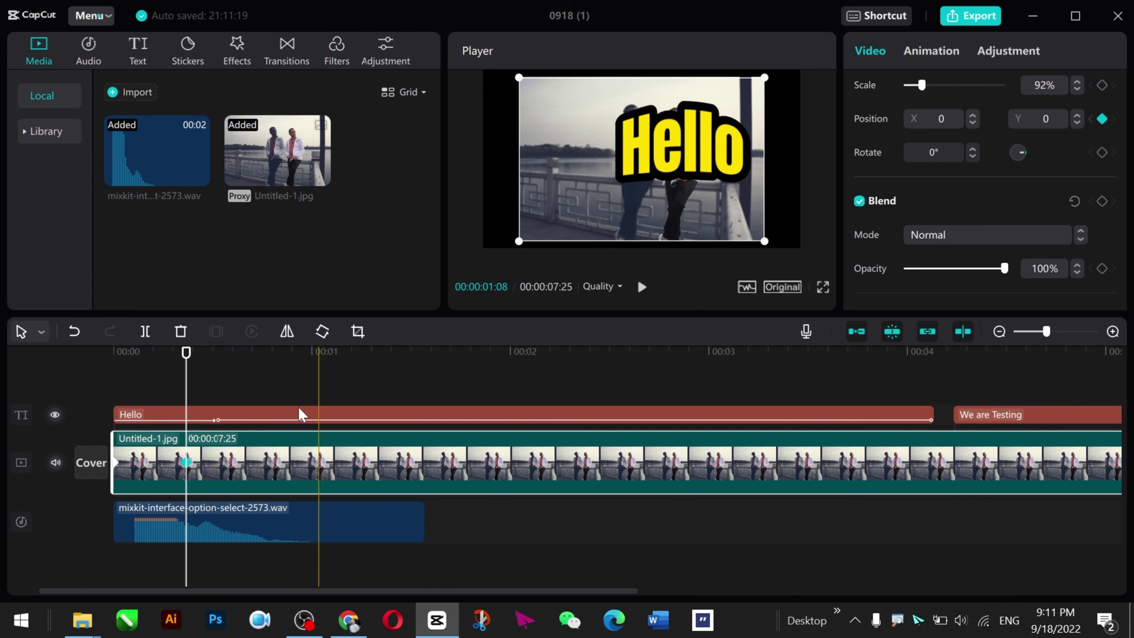
Step: At 27 frames keyframe the photo filling the frame, then shift it left and down at 1s7f
drag(186, 354, 260, 358)
click(292, 376)
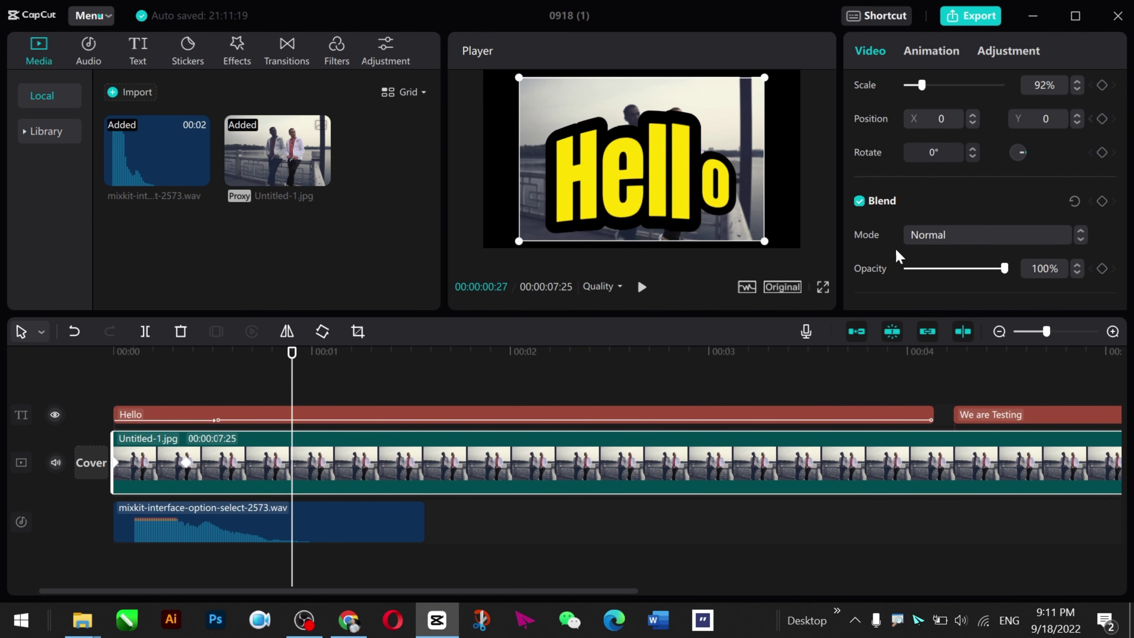
click(1100, 203)
drag(517, 78, 487, 77)
click(357, 356)
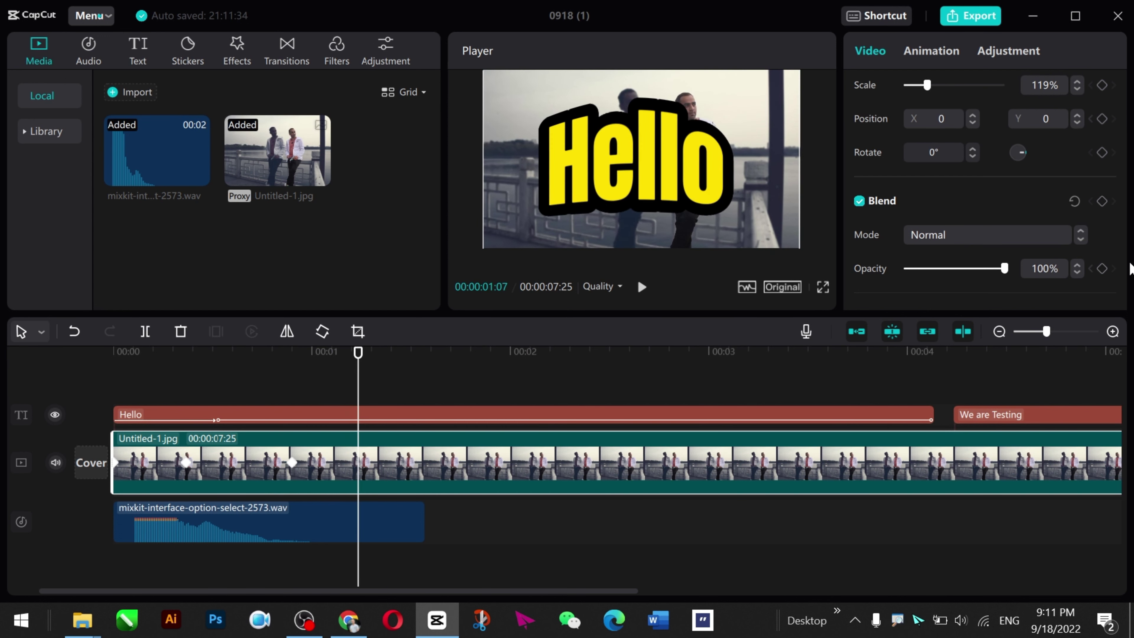
drag(759, 118, 716, 144)
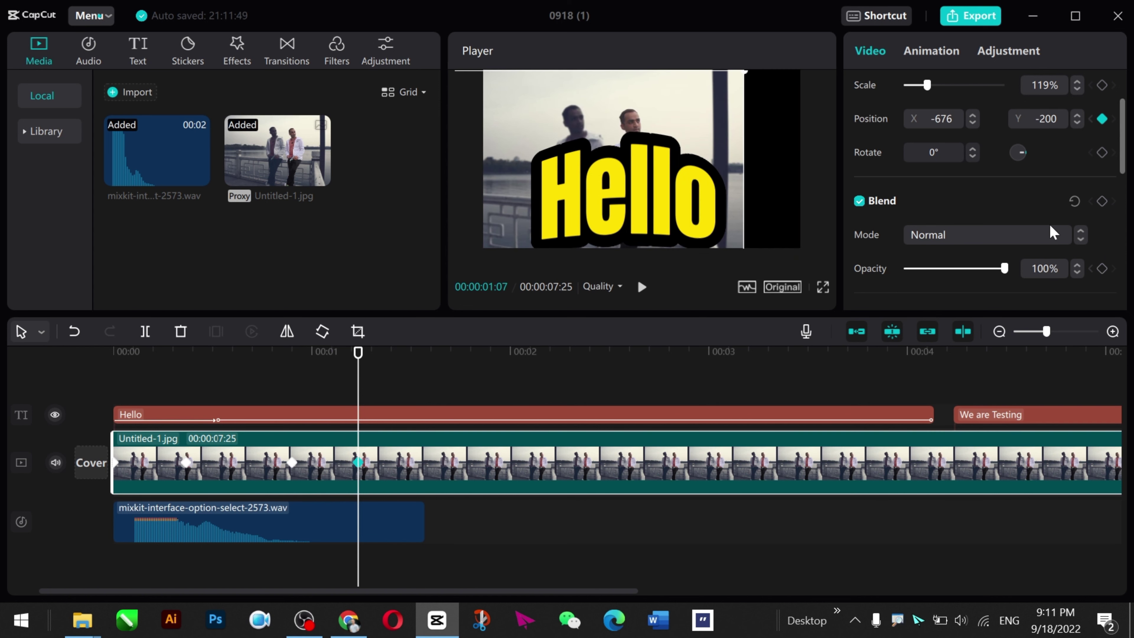
Step: Slide the photo progressively left at 2s16f, 3s10f (X -2202), and off-frame at 4s (X -3840)
click(364, 354)
drag(384, 366, 618, 397)
drag(689, 129, 625, 135)
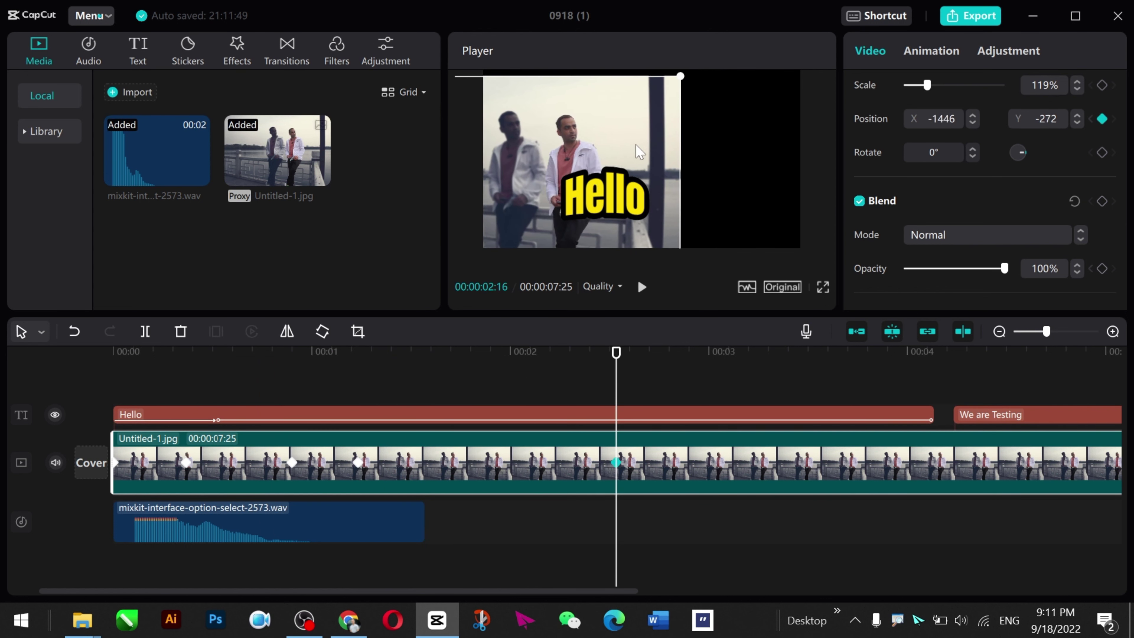
drag(616, 354, 777, 380)
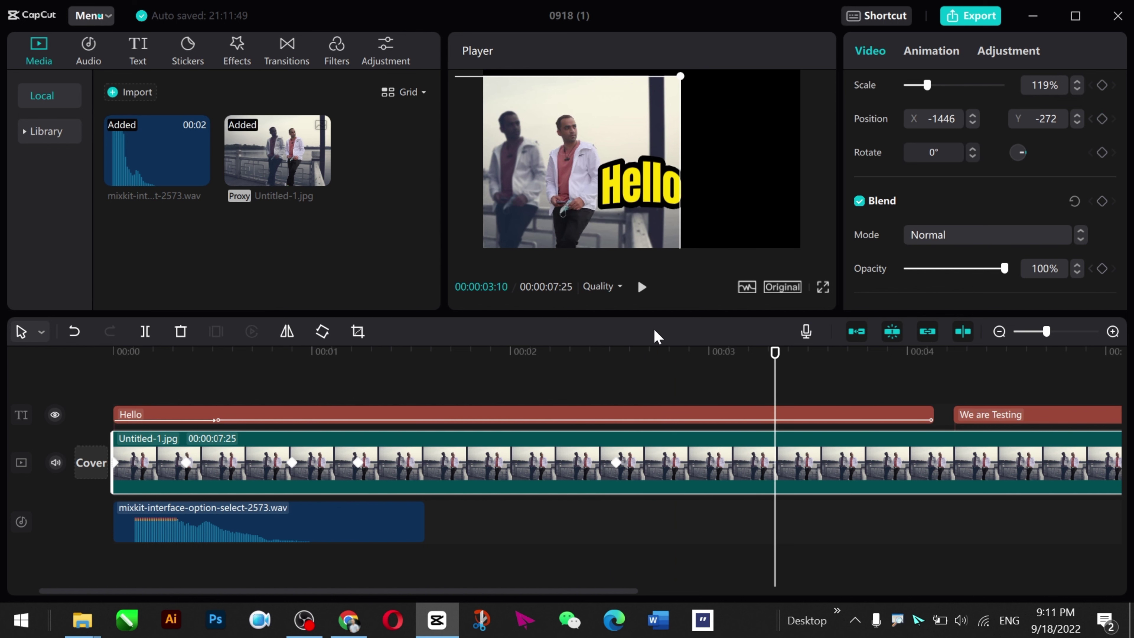
drag(607, 141, 545, 141)
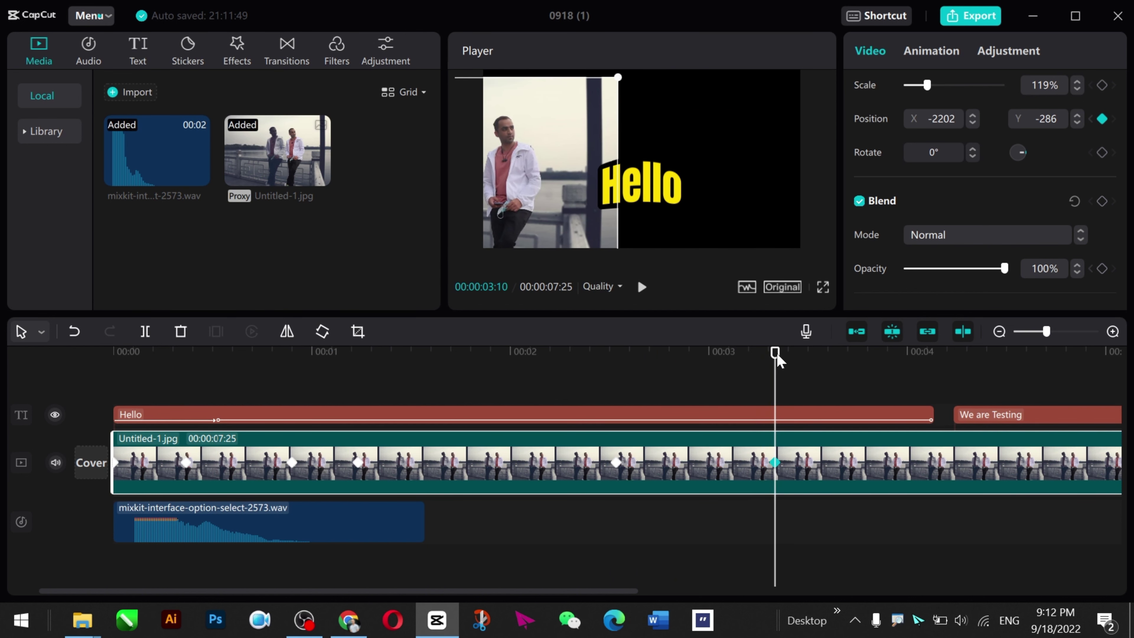
drag(777, 360, 913, 386)
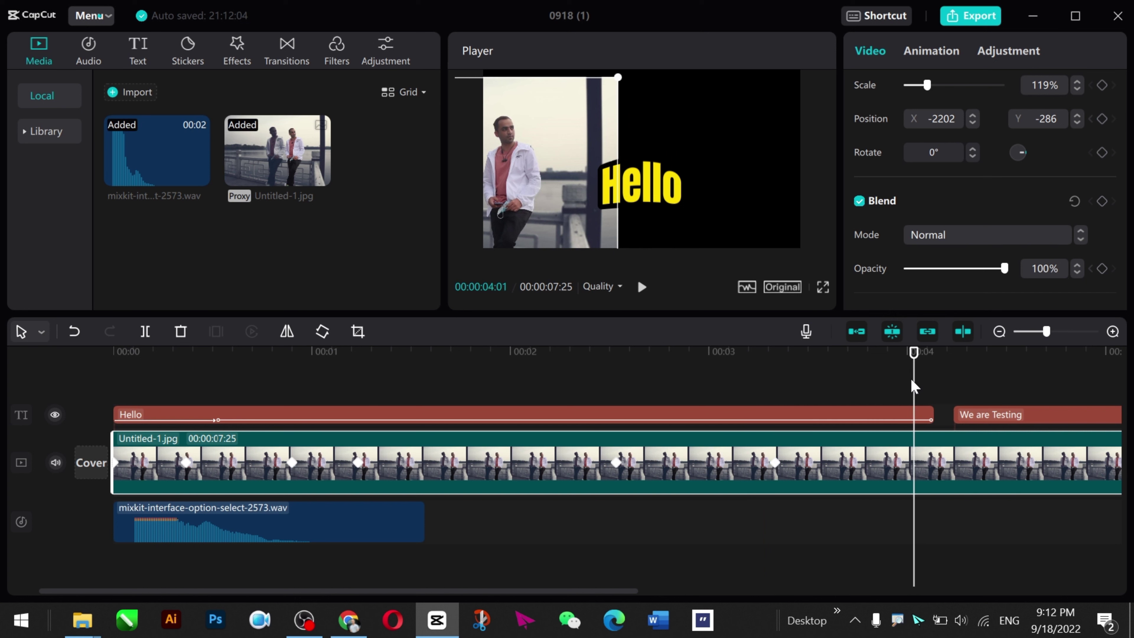
drag(555, 150, 426, 159)
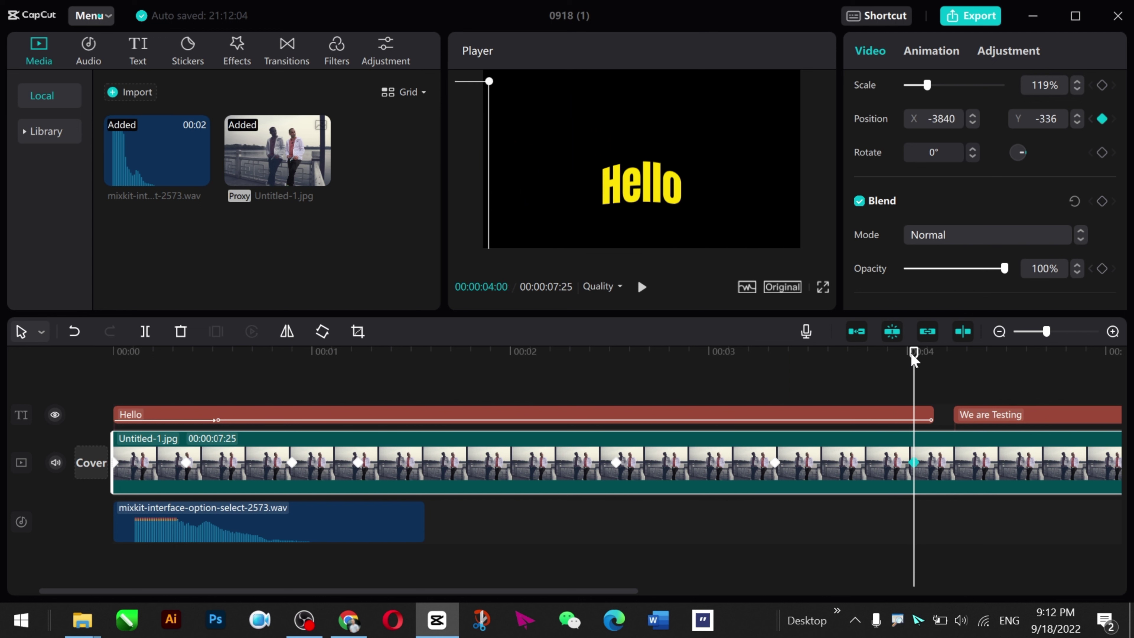
Step: Keyframe the photo sliding in from the right through X 1398 at 5:08 to X 0 at 6:29
drag(914, 358, 987, 375)
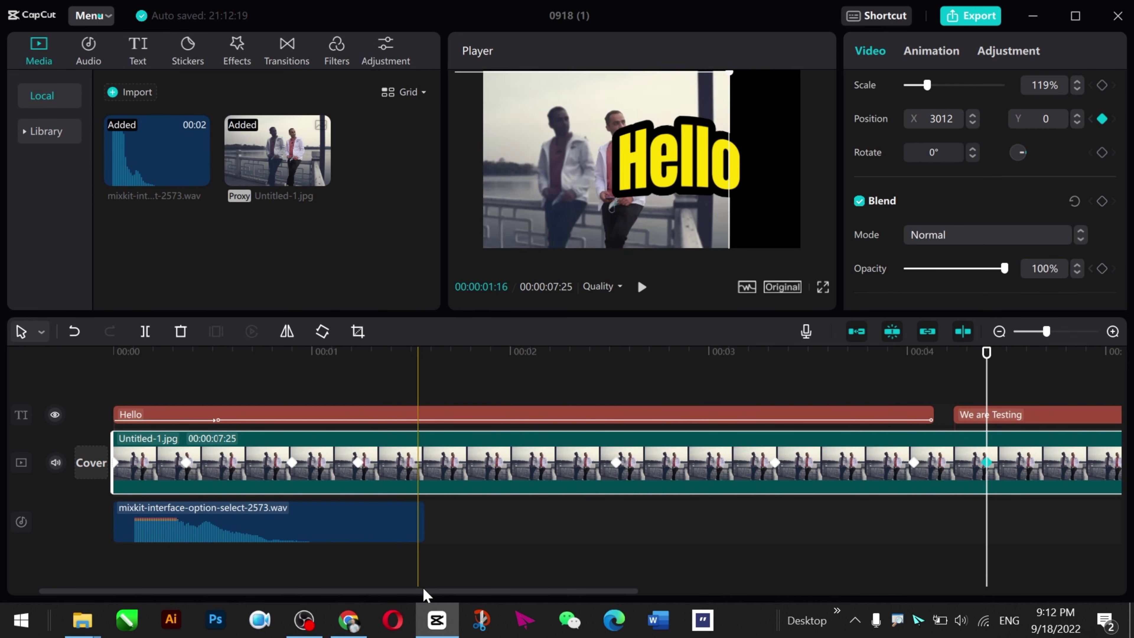
drag(441, 590, 582, 552)
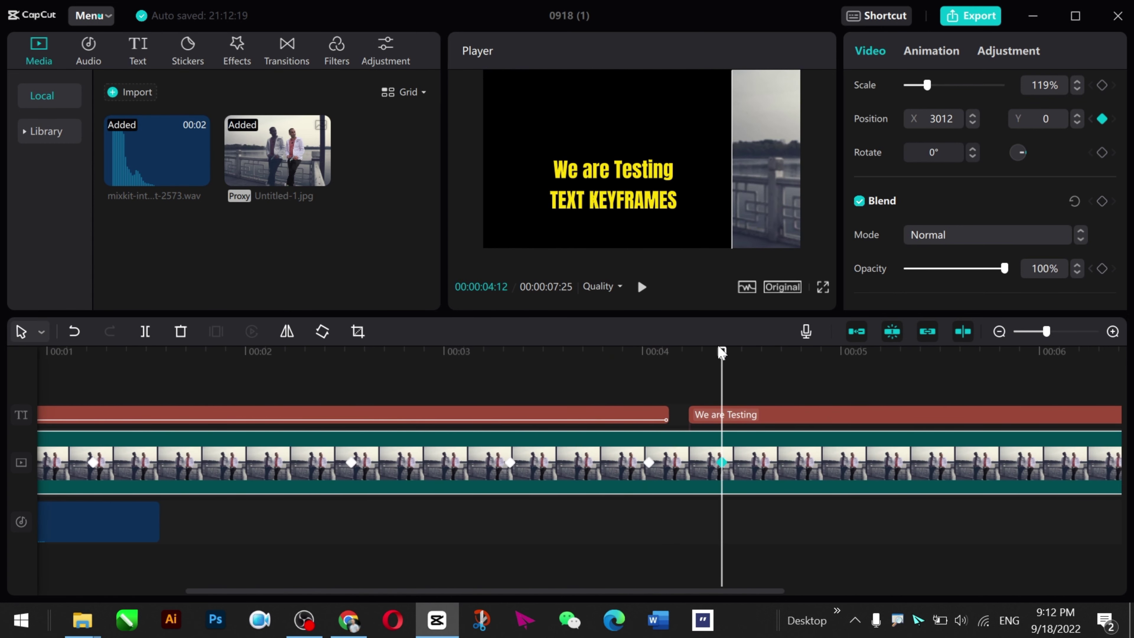
drag(717, 344, 893, 373)
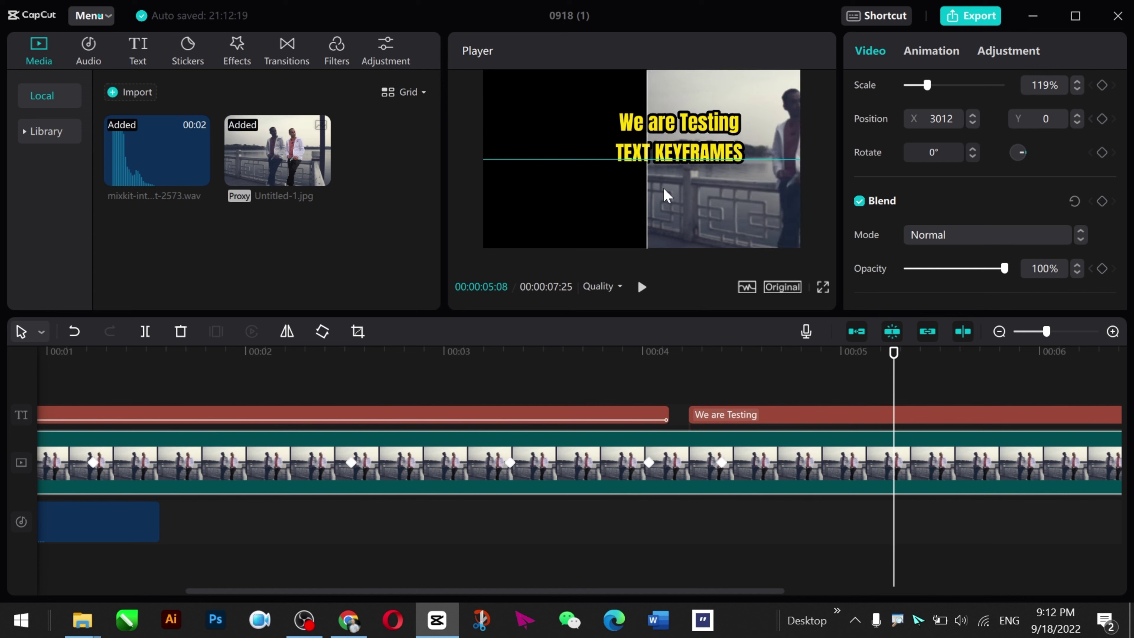
drag(607, 194, 633, 186)
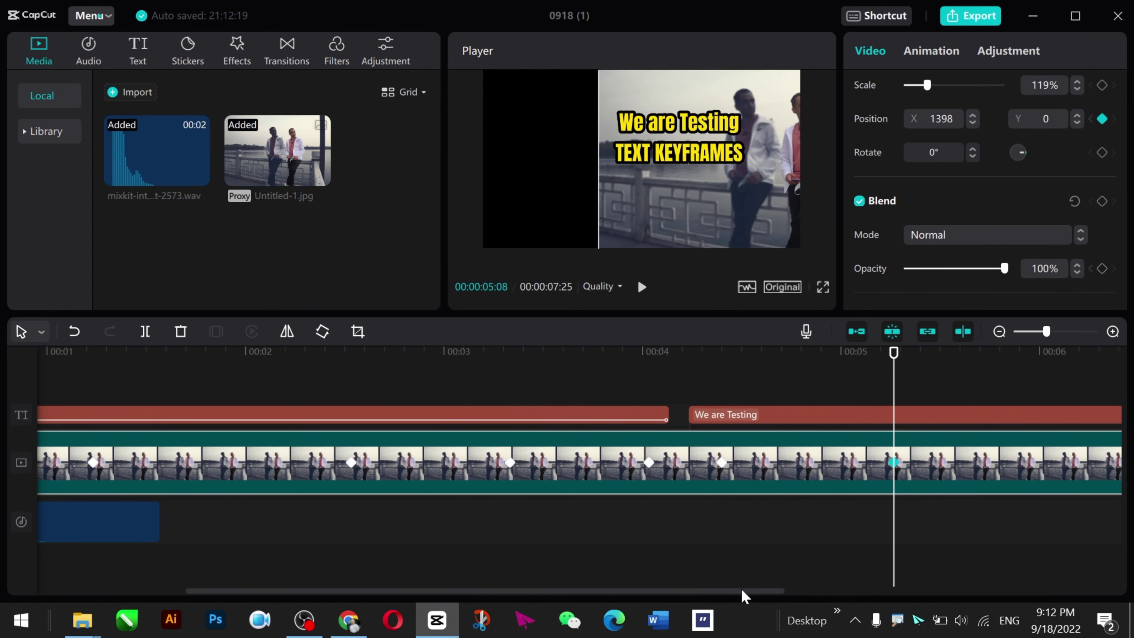
drag(742, 592, 867, 592)
drag(666, 352, 1004, 358)
drag(611, 157, 611, 156)
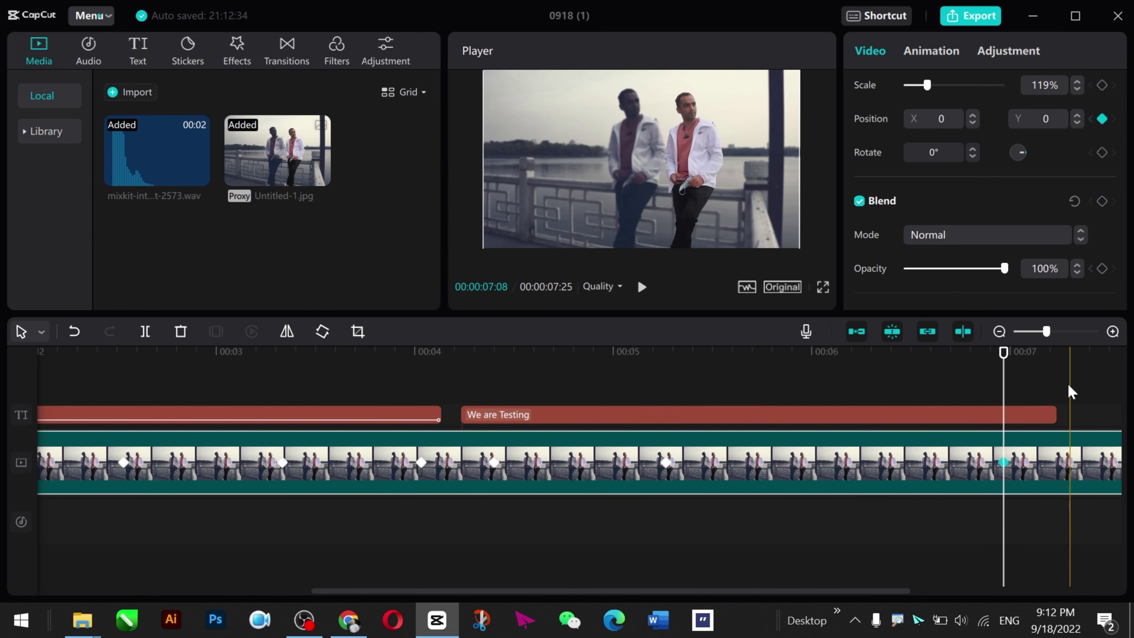
Step: Past the end of the We are Testing text, lift the photo up out of the frame
drag(715, 593, 860, 593)
drag(740, 362, 792, 362)
drag(642, 140, 648, 26)
drag(640, 127, 642, 88)
Step: Lower the photo back to fill the frame by 7:22 (X 0, Y -143), then play from the start
drag(799, 359, 860, 363)
click(690, 265)
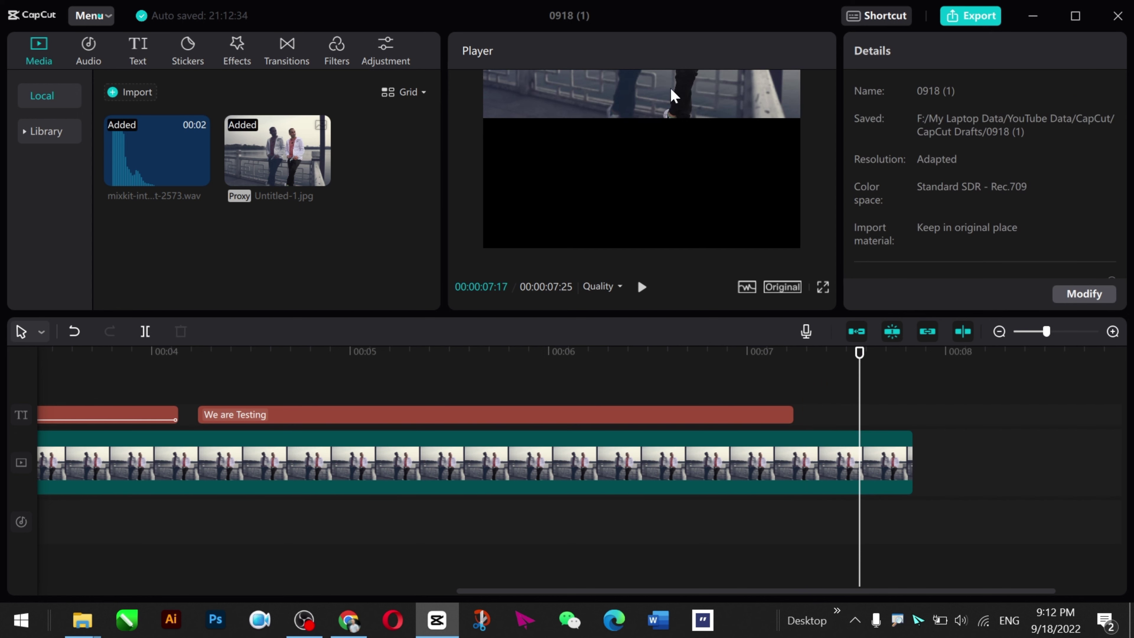
click(674, 95)
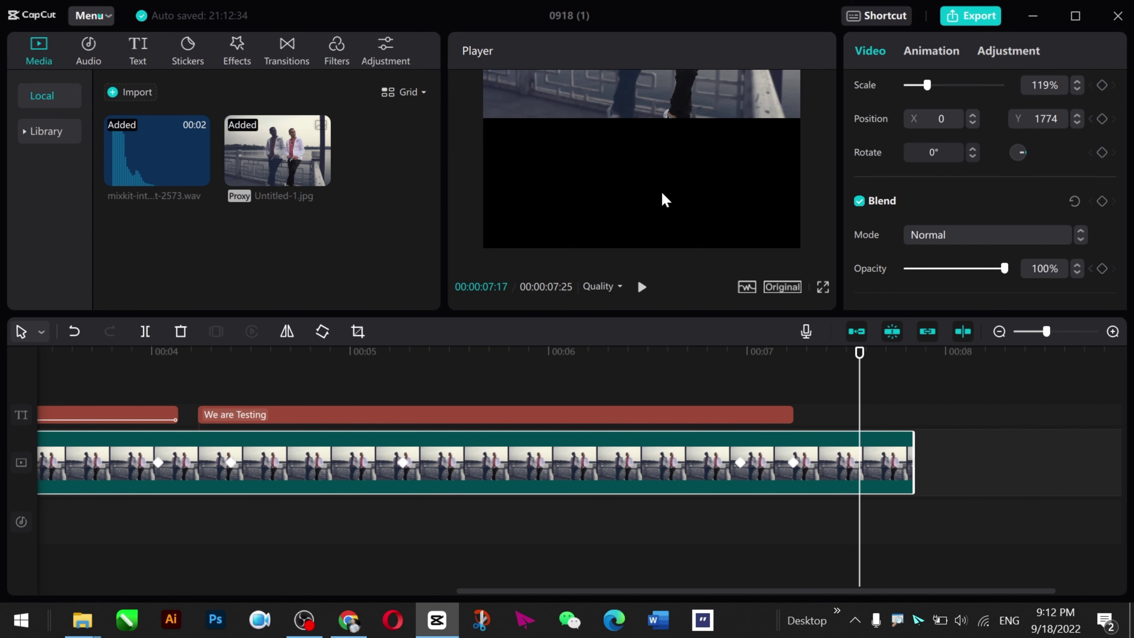
click(710, 181)
drag(714, 215, 692, 288)
drag(859, 351, 893, 363)
drag(676, 181, 665, 129)
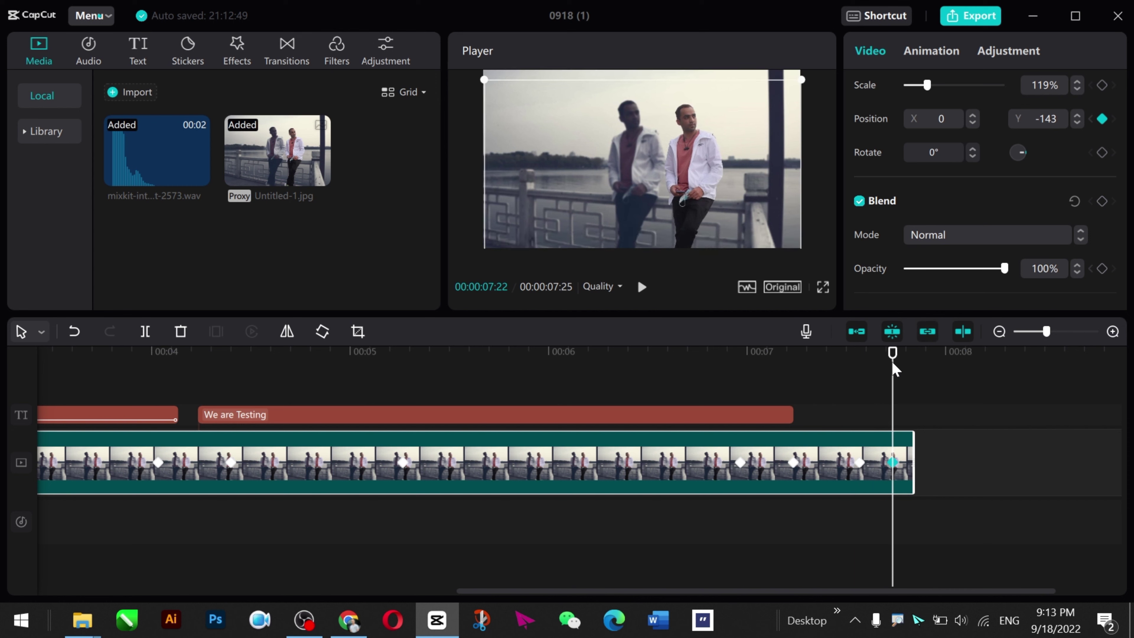
drag(893, 353, 4, 385)
key(space)
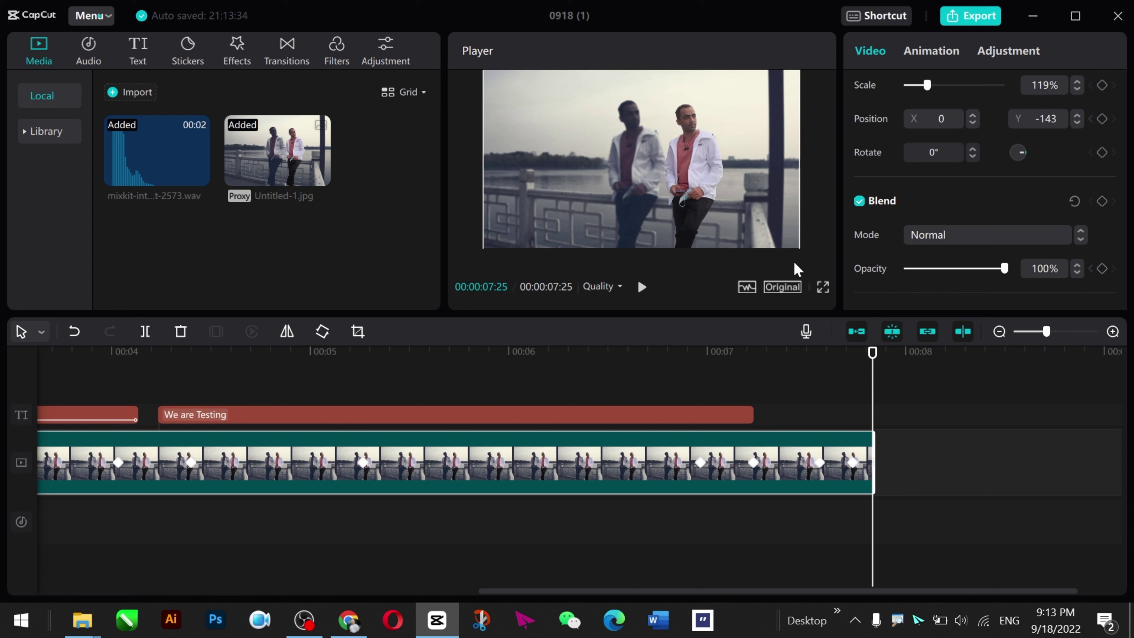
scroll(955, 245, down, 3)
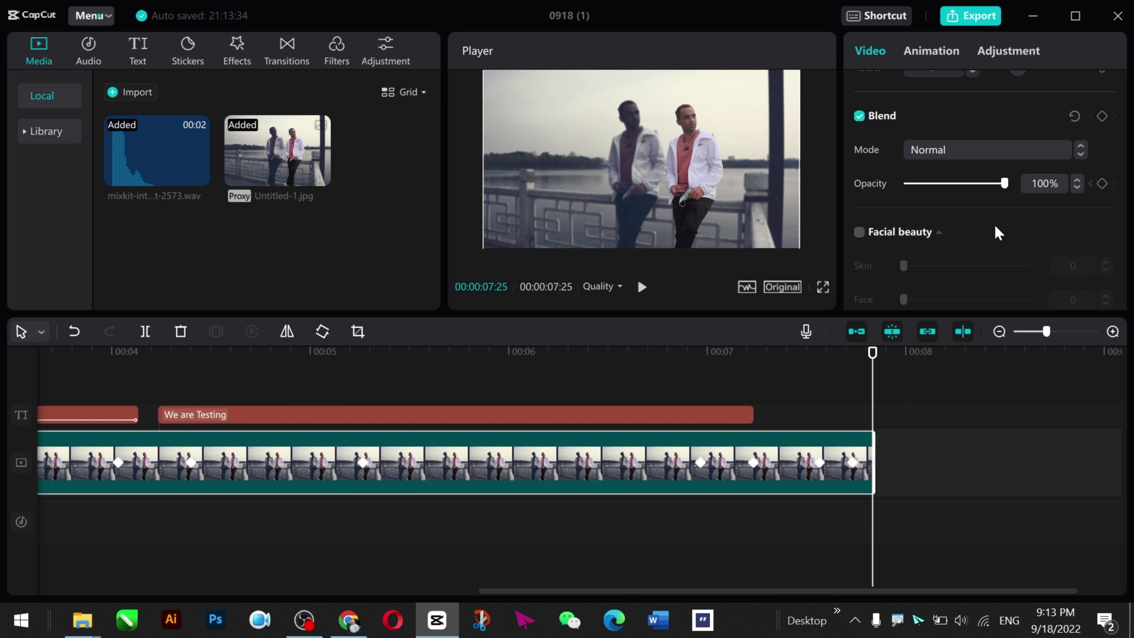